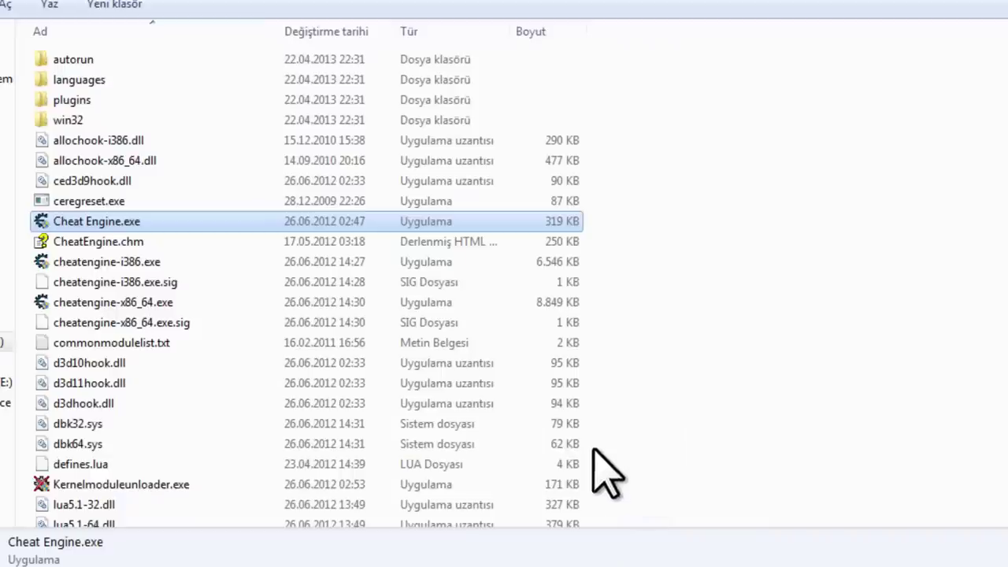
- Launch the Tutorial-i386.exe program from the Cheat Engine 6.2 installation folder
left_click(666, 432)
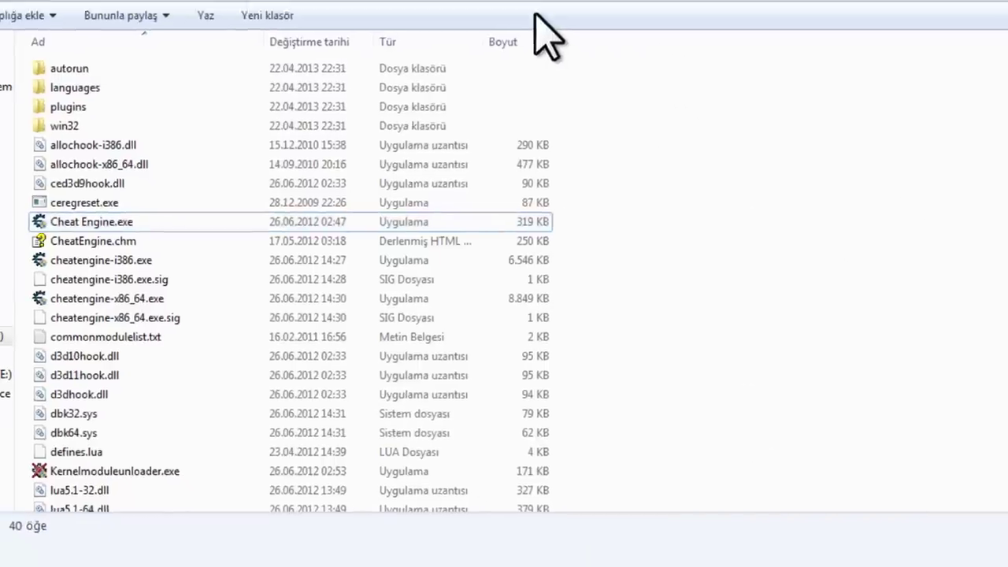
left_click_drag(1001, 229, 997, 398)
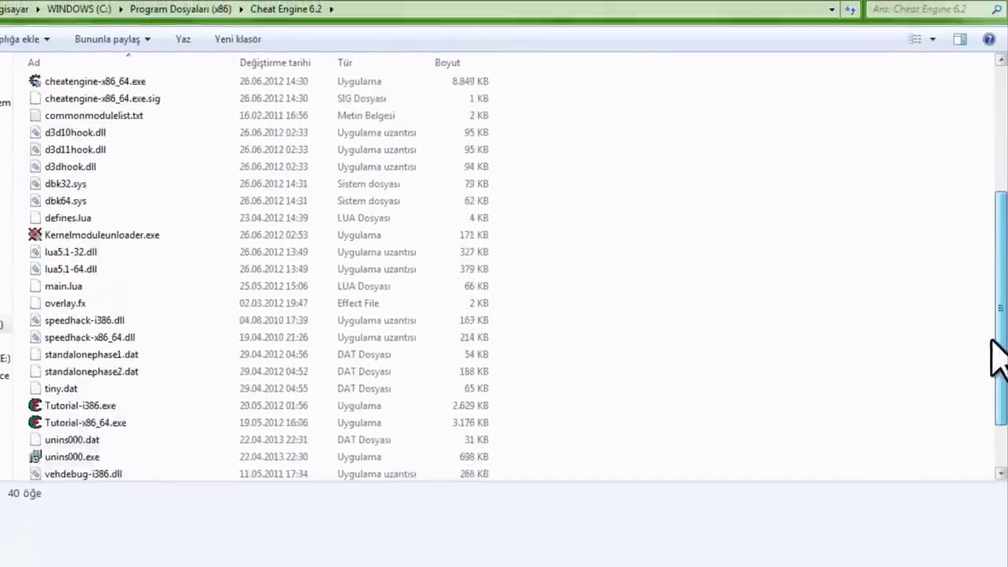
double_click(334, 363)
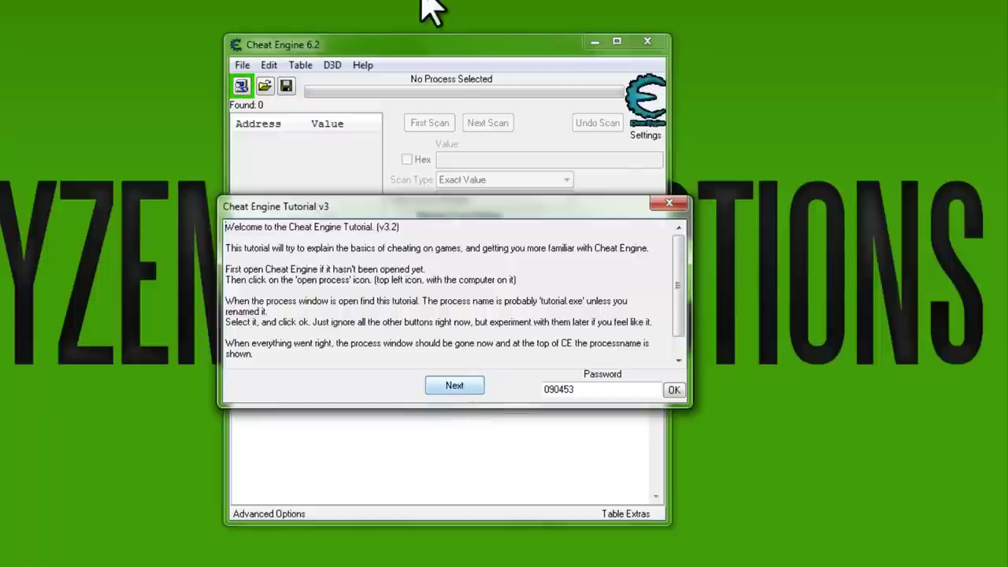
- Arrange the Cheat Engine and tutorial windows side by side and advance the tutorial to Step 2
left_click_drag(438, 47, 766, 59)
left_click_drag(472, 213, 228, 210)
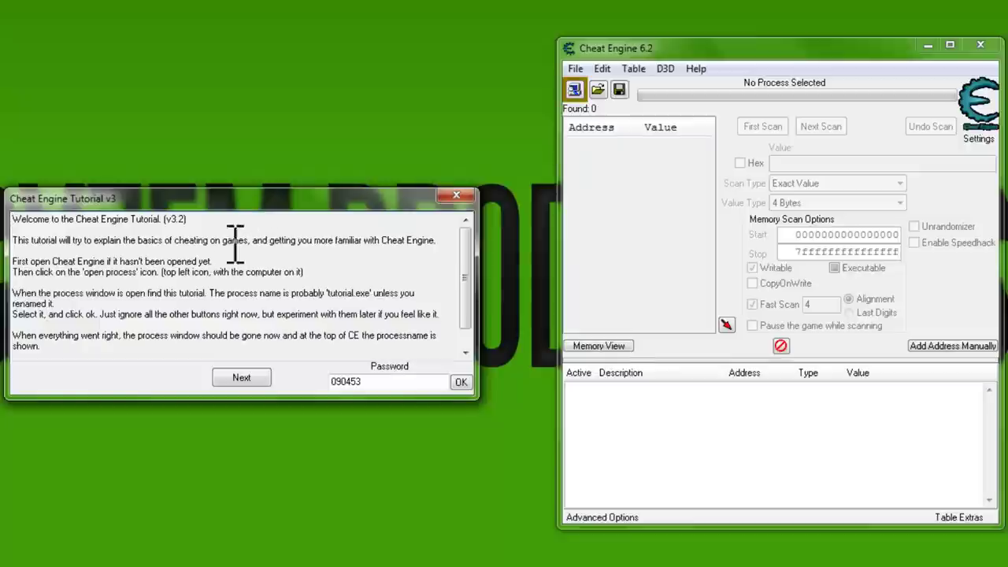
left_click(259, 381)
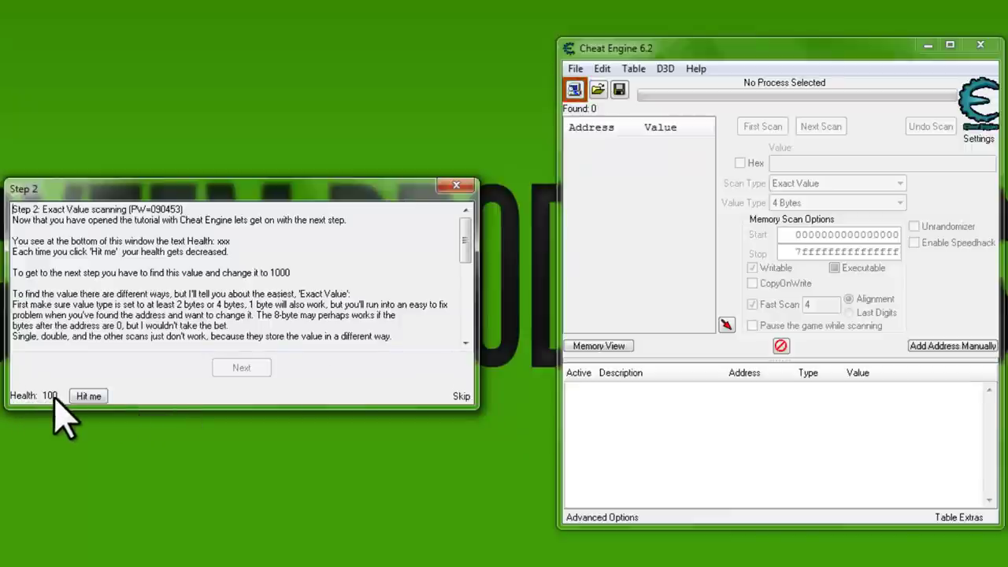
double_click(280, 273)
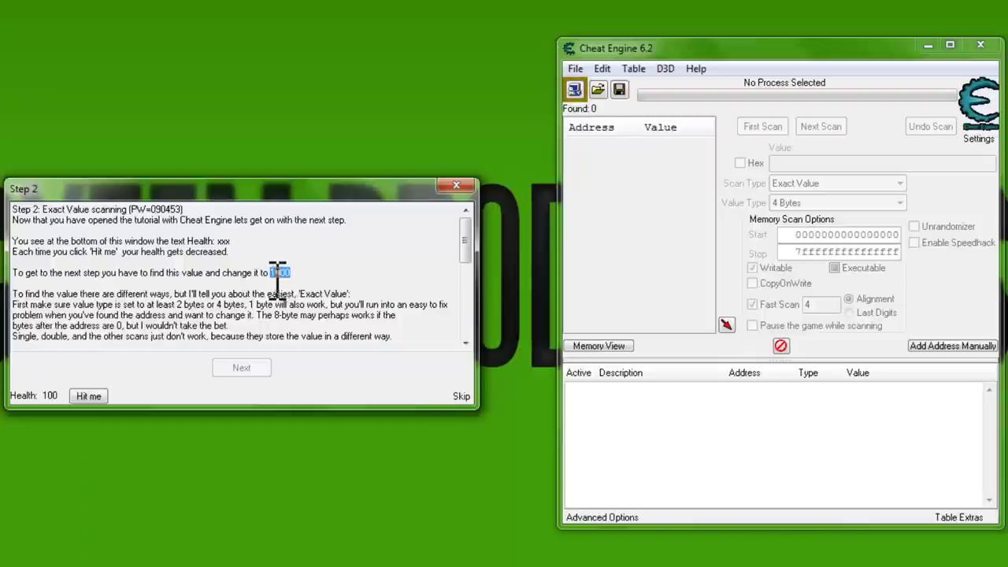
left_click(293, 273)
- Open the Tutorial-i386.exe process in Cheat Engine as the scan target
left_click(582, 103)
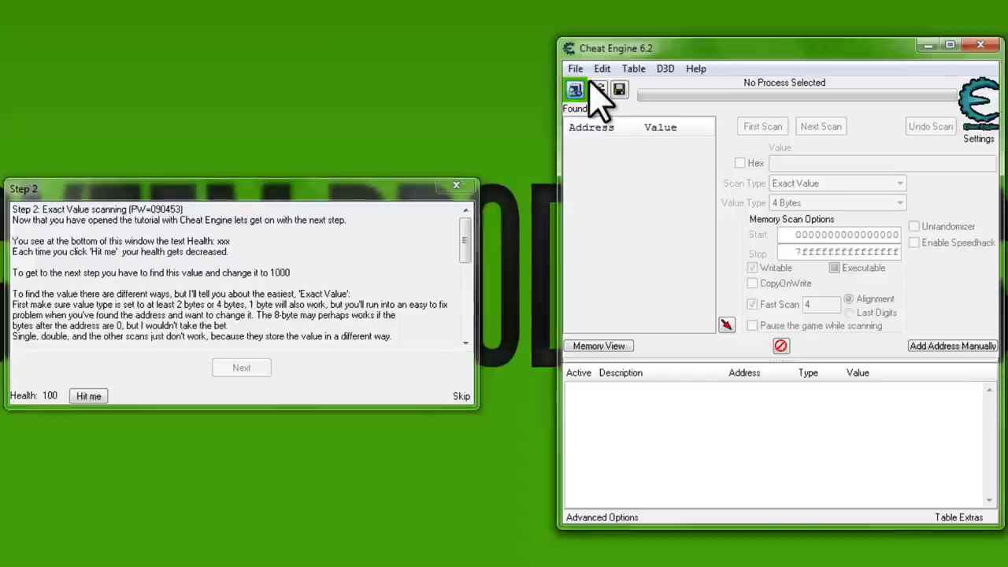
left_click(574, 89)
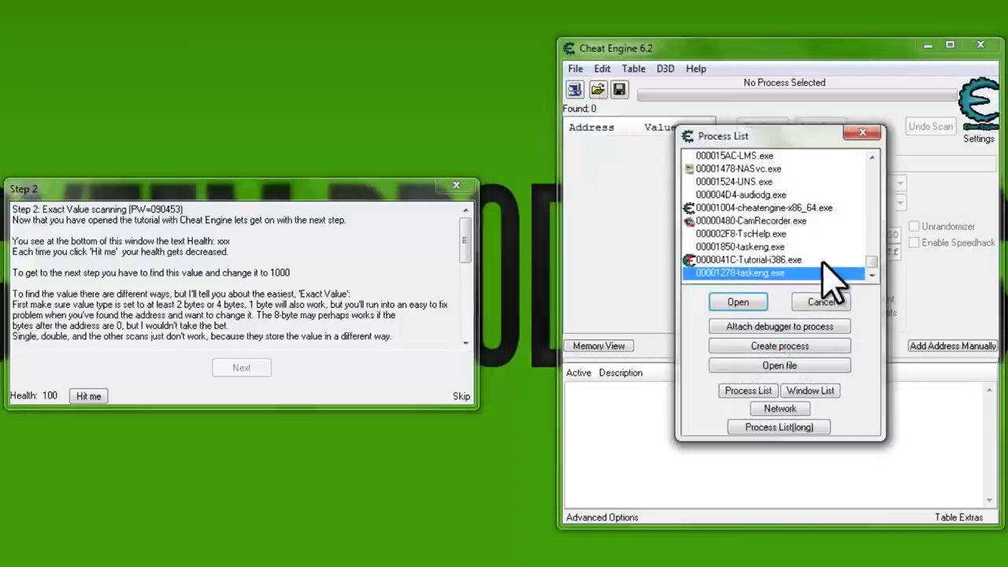
left_click(811, 260)
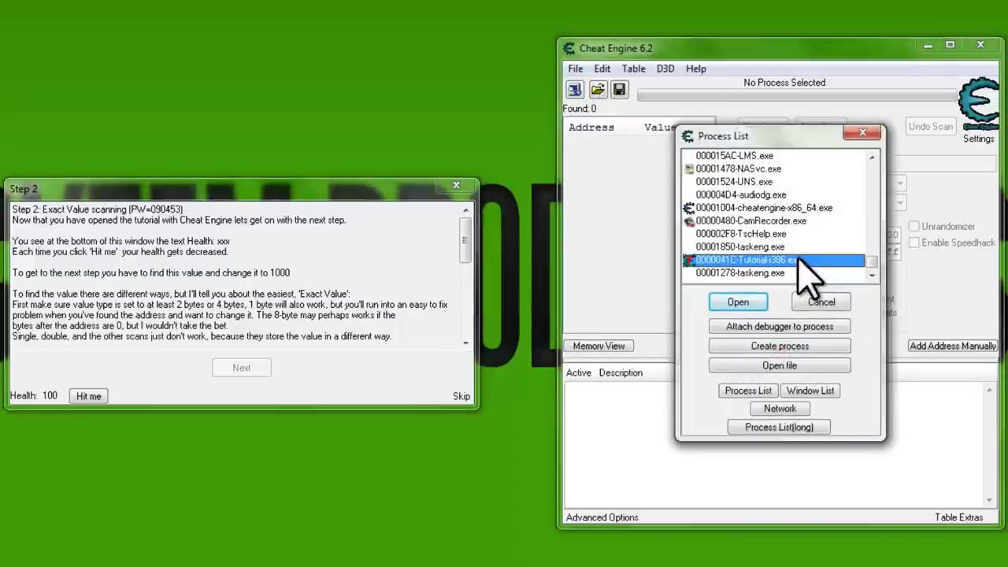
left_click(728, 306)
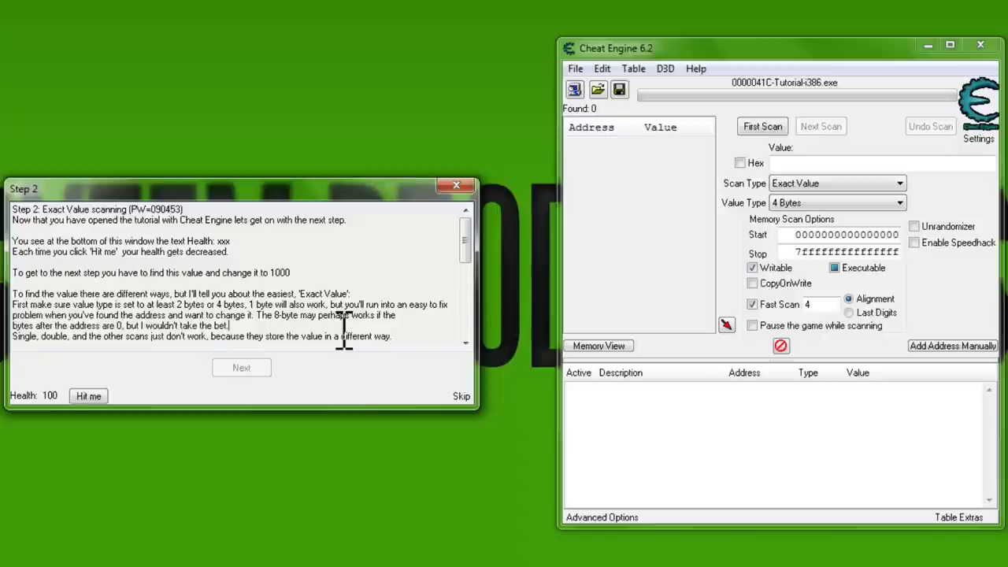
- Run a first scan of the tutorial process for the exact value 100, using the 4 Bytes value type
left_click_drag(13, 294, 369, 300)
left_click(370, 293)
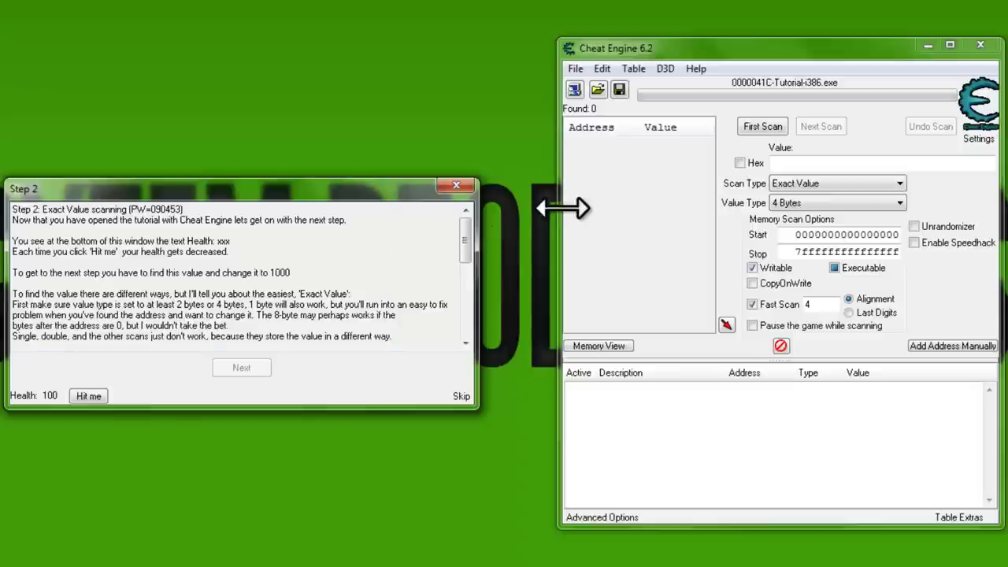
left_click(820, 164)
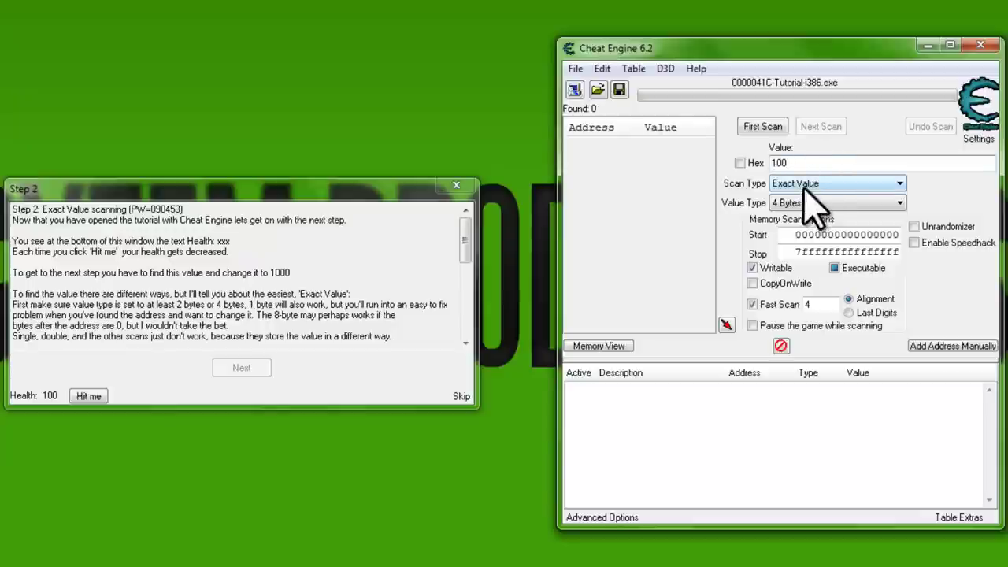
left_click(808, 186)
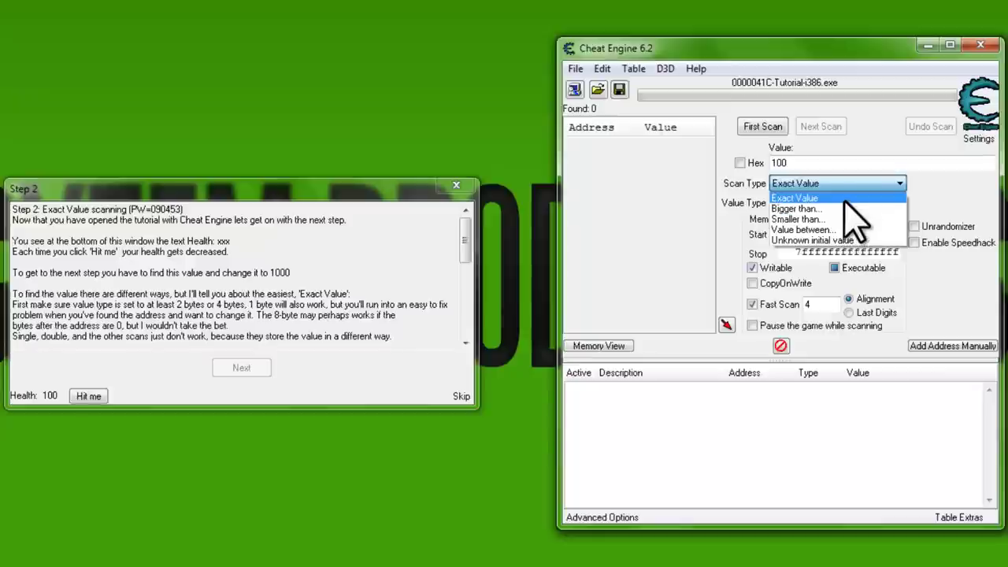
left_click(861, 197)
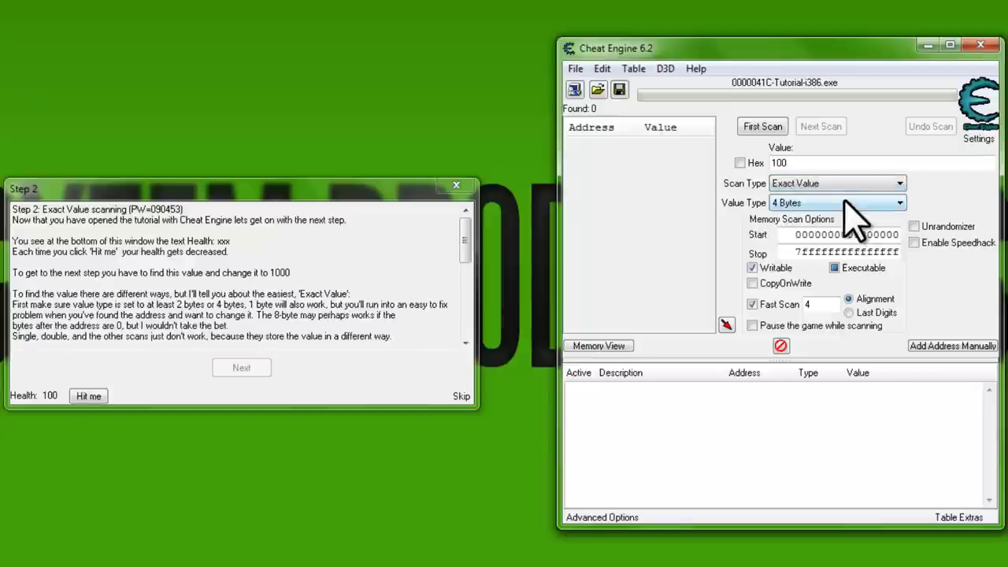
type("100")
left_click(763, 128)
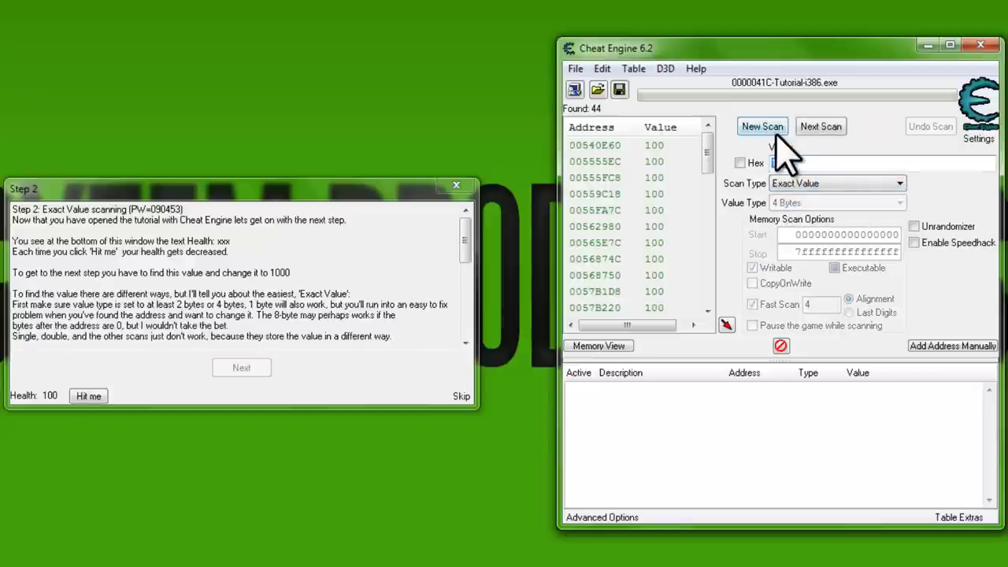
left_click_drag(707, 156, 718, 130)
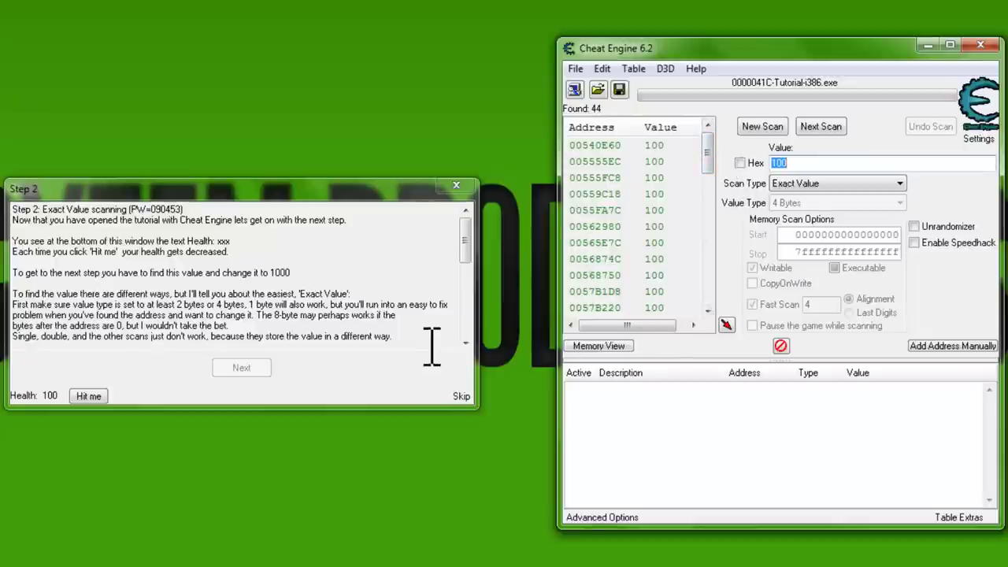
- Take a hit in the tutorial to lower the health and run a next scan for the exact value 98
left_click_drag(426, 347, 426, 325)
left_click(424, 317)
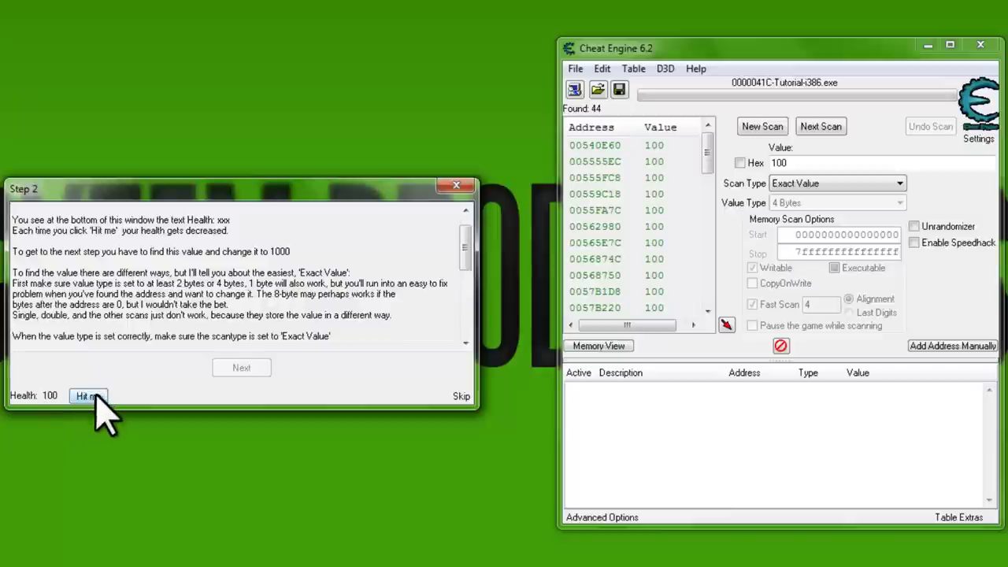
scroll(456, 266, "down", 4)
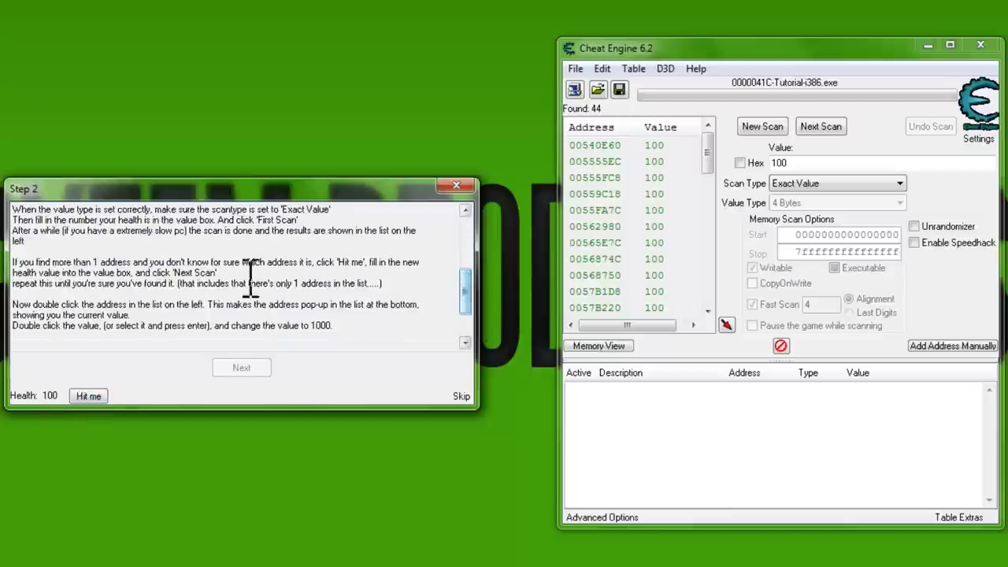
left_click(81, 400)
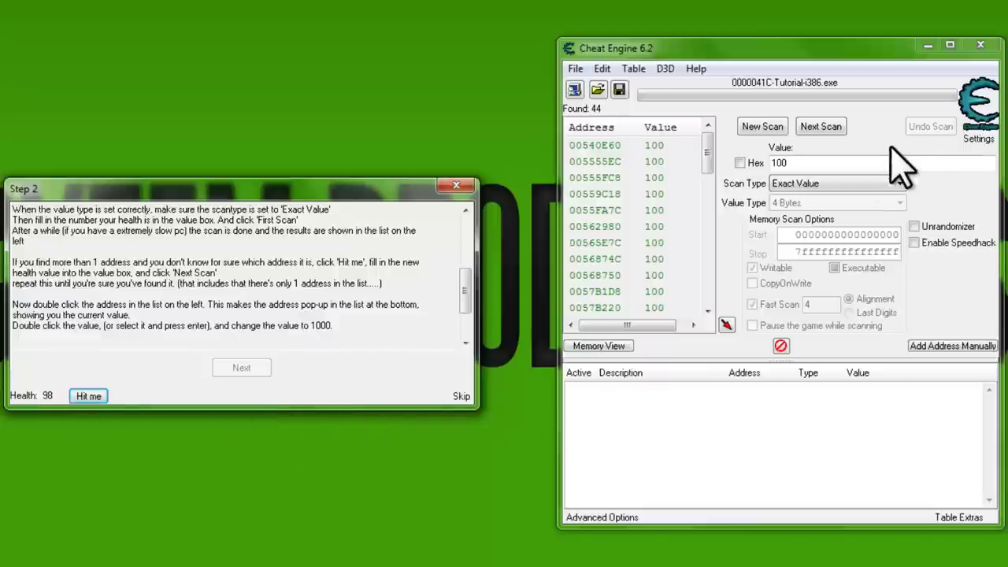
left_click(804, 186)
left_click(804, 189)
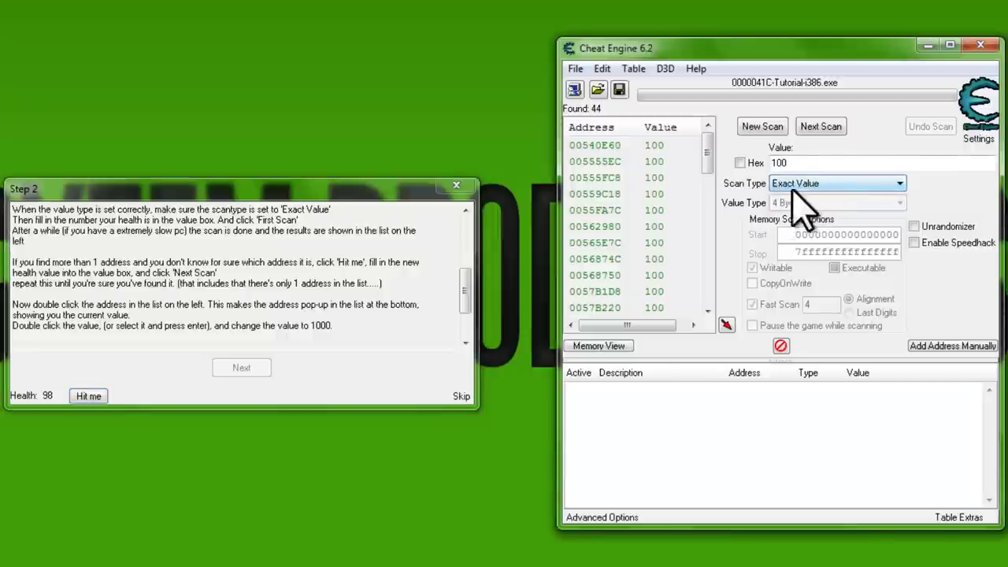
double_click(784, 162)
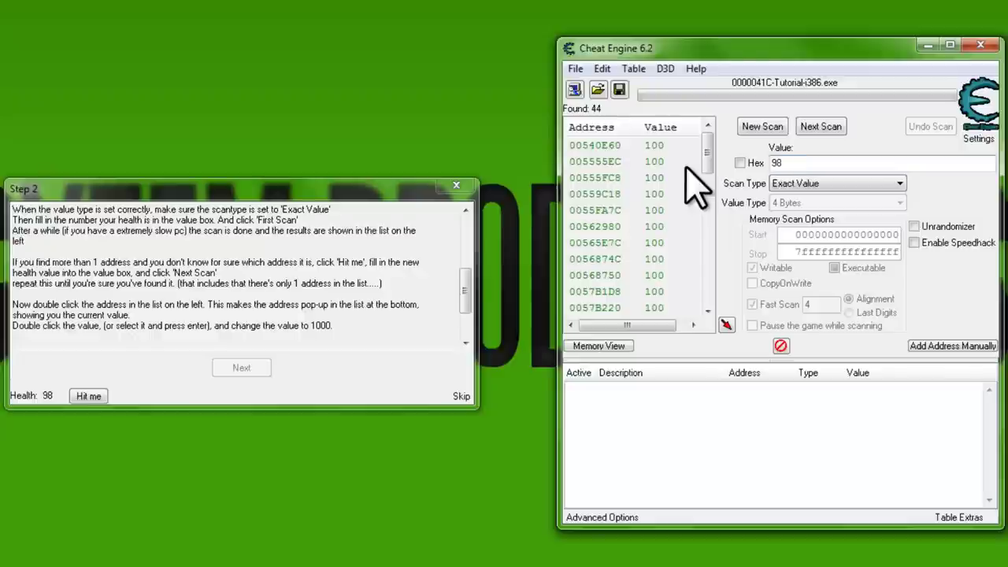
left_click(823, 128)
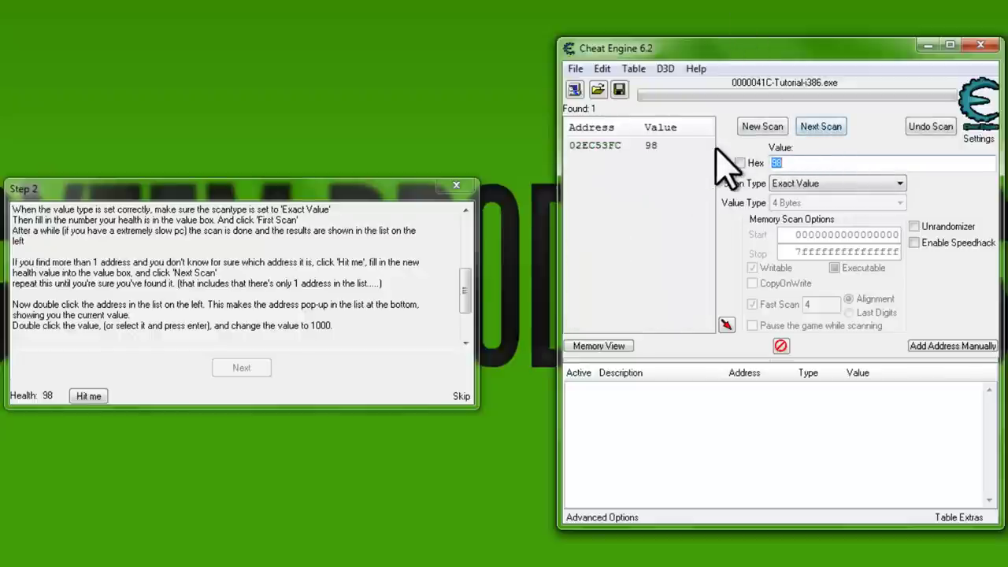
- Add the found health address to the address list with its value changed to 1000, and advance the tutorial to Step 3
left_click(661, 146)
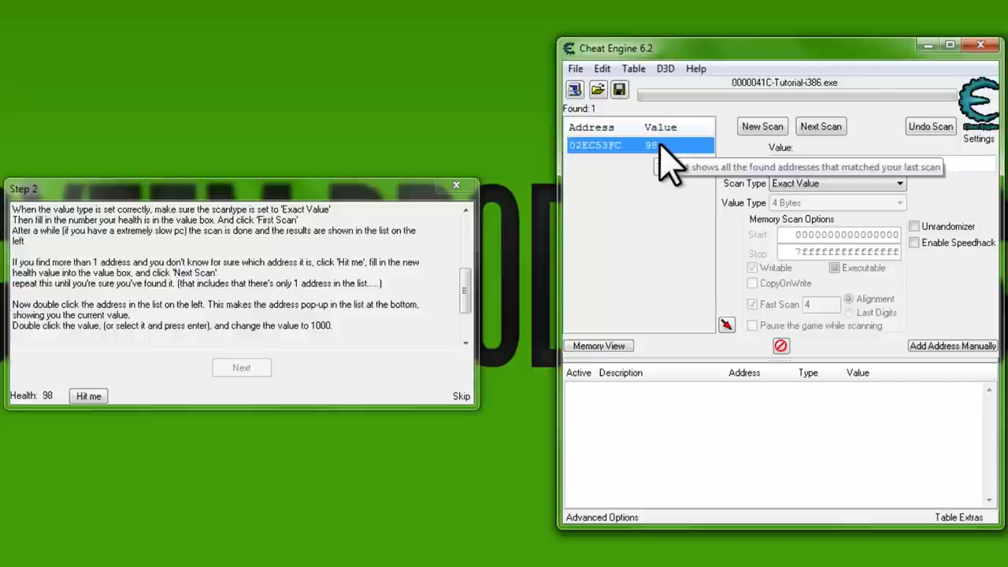
double_click(664, 147)
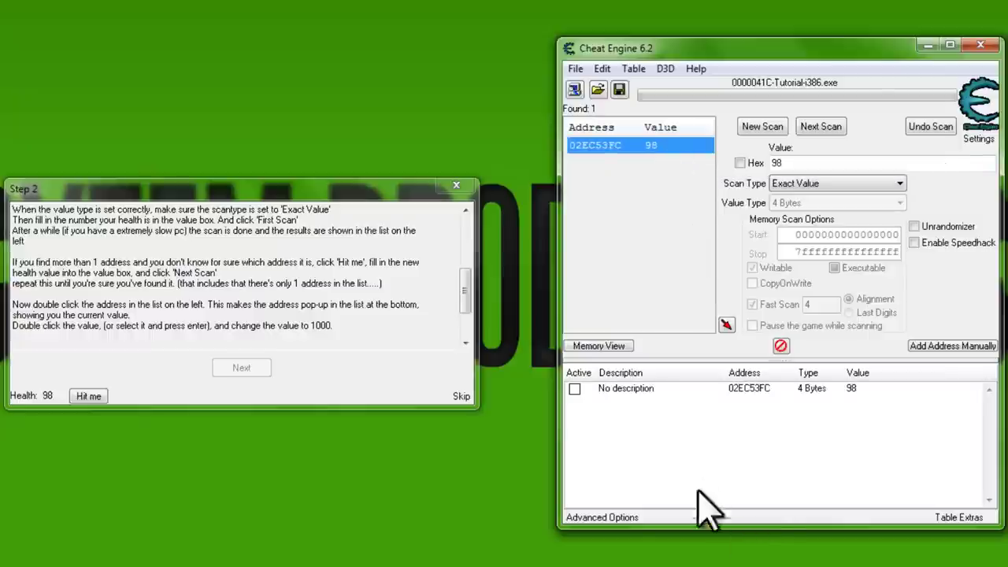
double_click(840, 389)
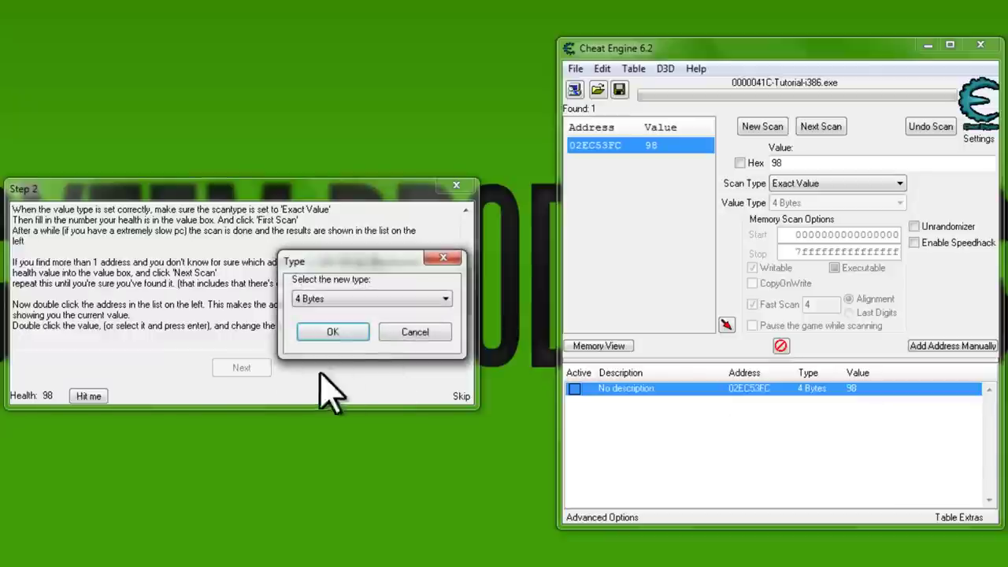
left_click(413, 334)
double_click(859, 391)
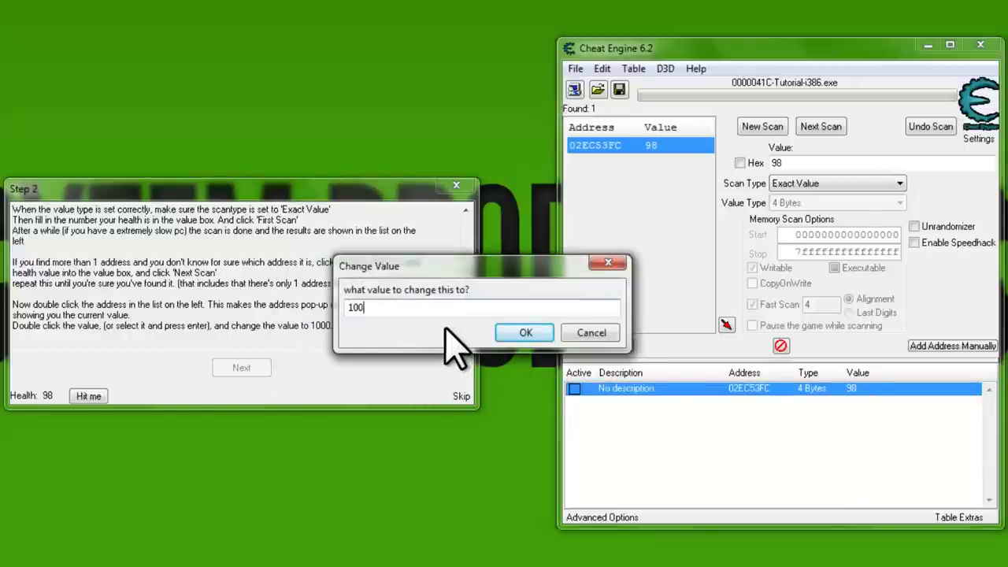
left_click_drag(360, 275, 466, 277)
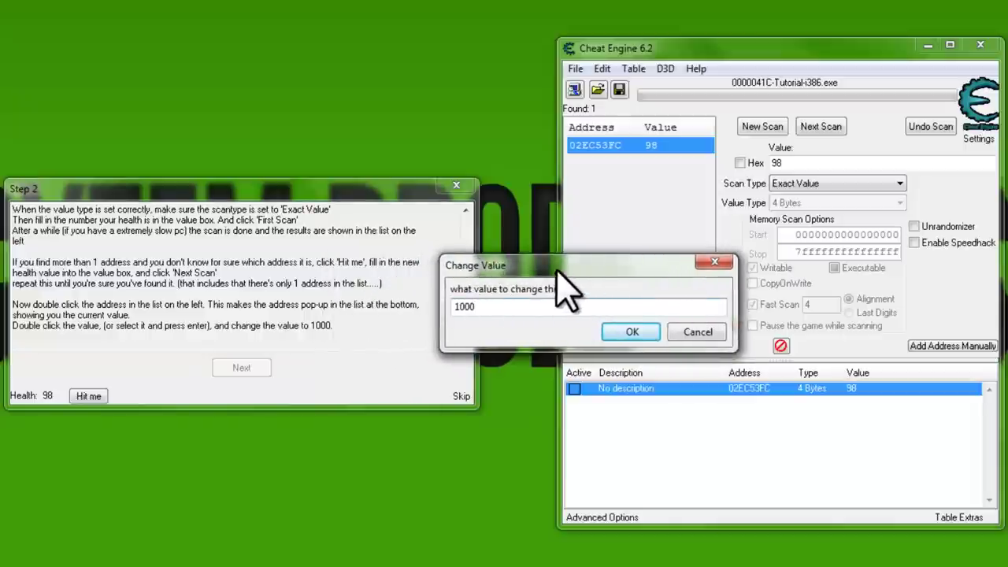
left_click_drag(552, 266, 465, 275)
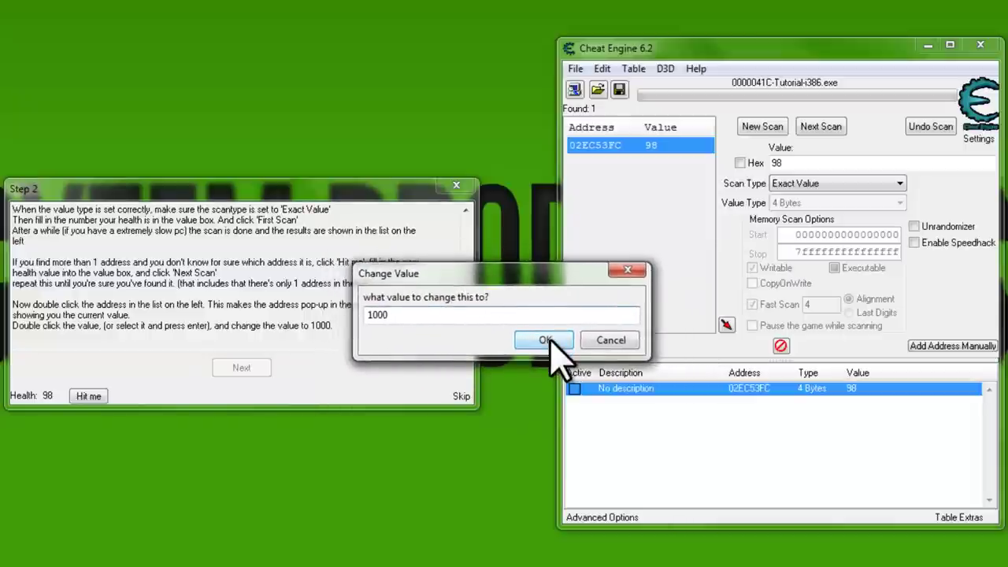
left_click(547, 340)
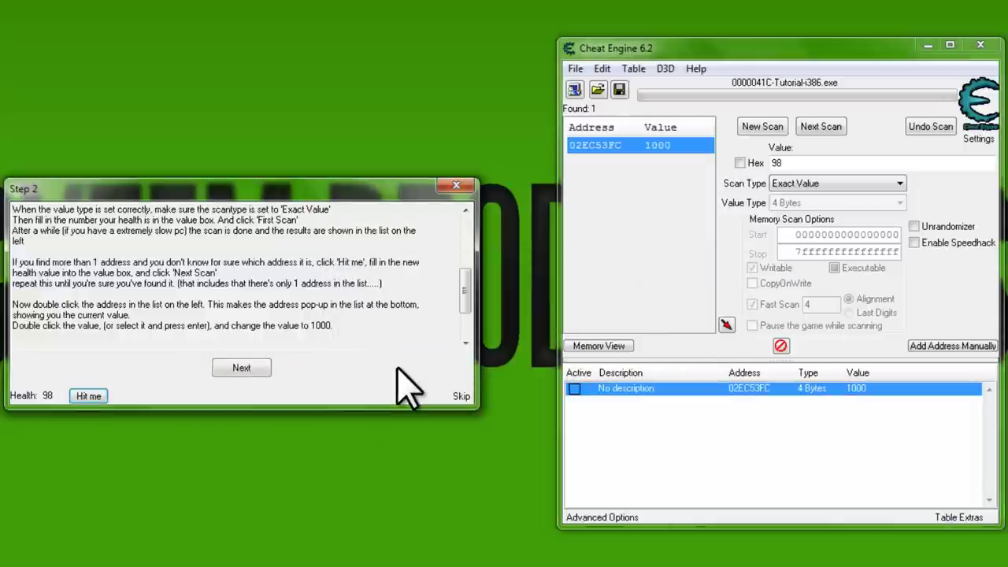
left_click(259, 368)
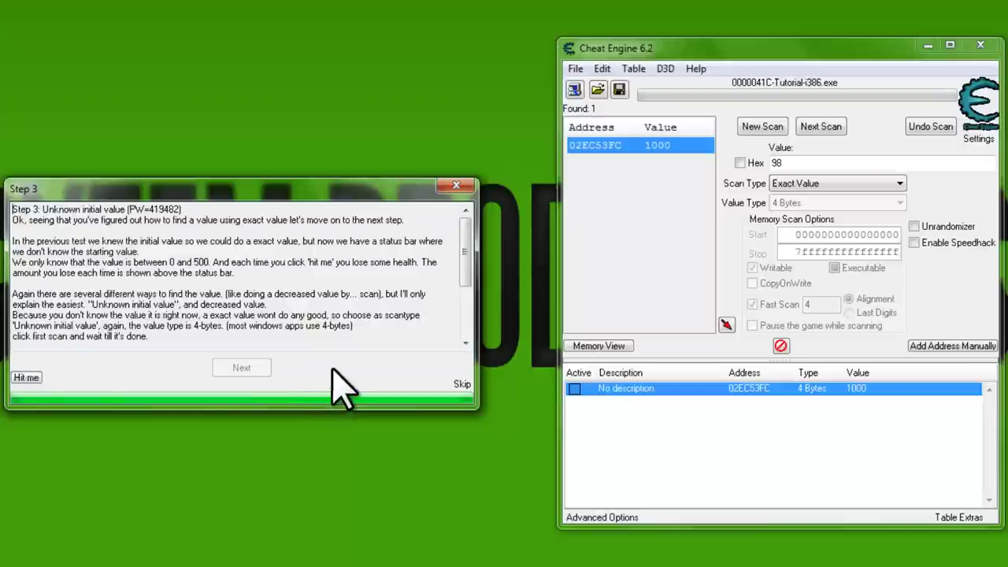
- Reset the scan for a new search and delete the old health record from the address list
left_click(749, 130)
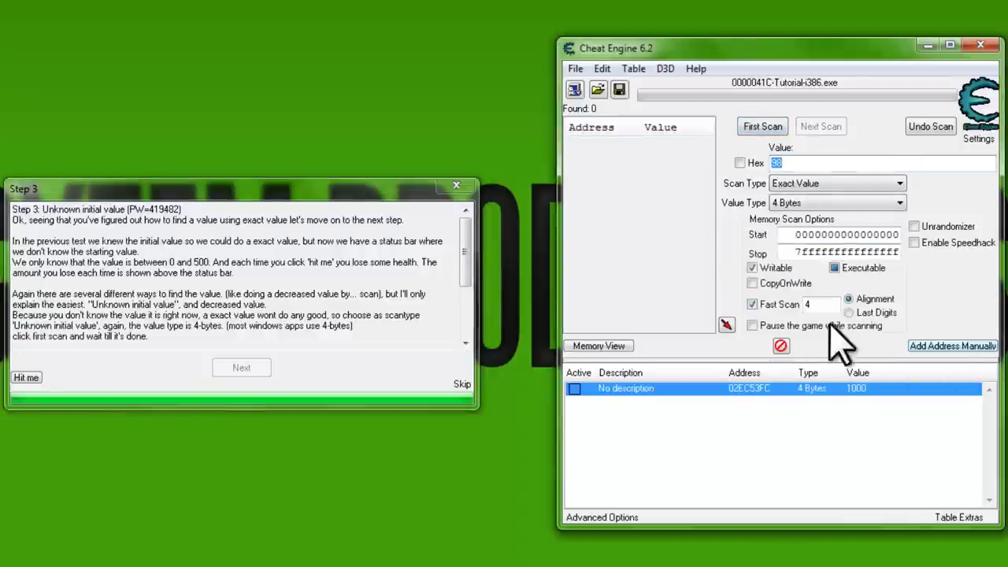
right_click(837, 416)
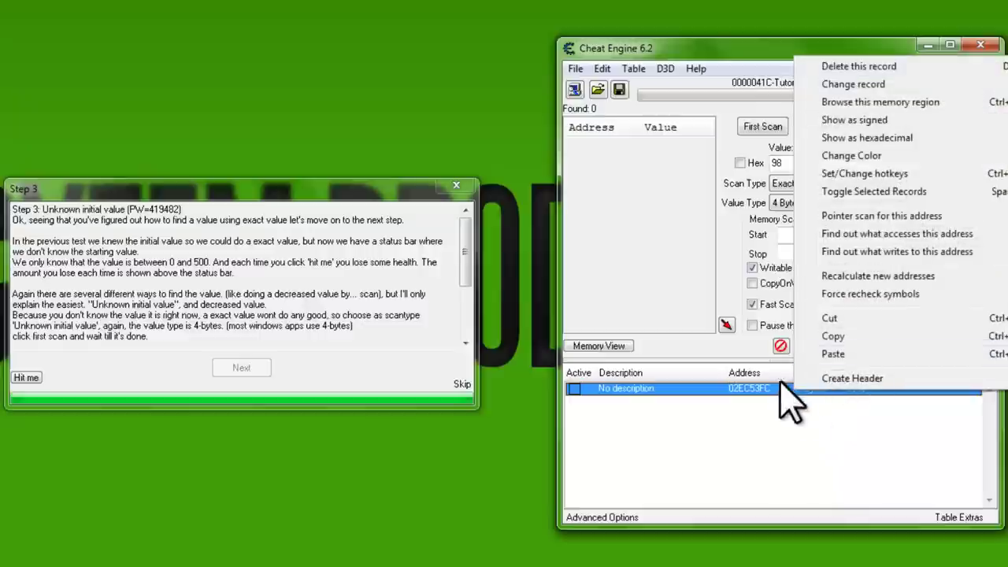
left_click(866, 68)
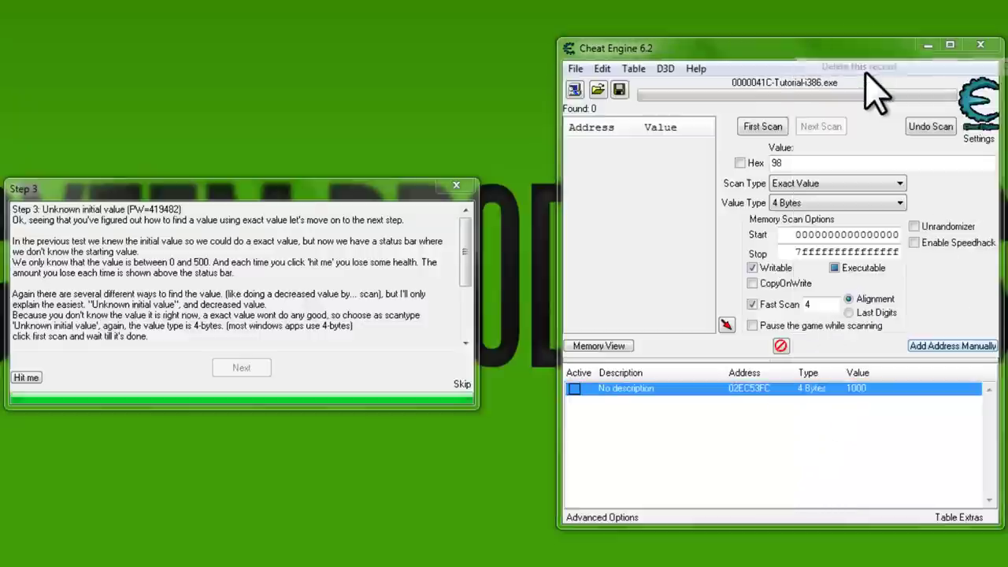
left_click(523, 287)
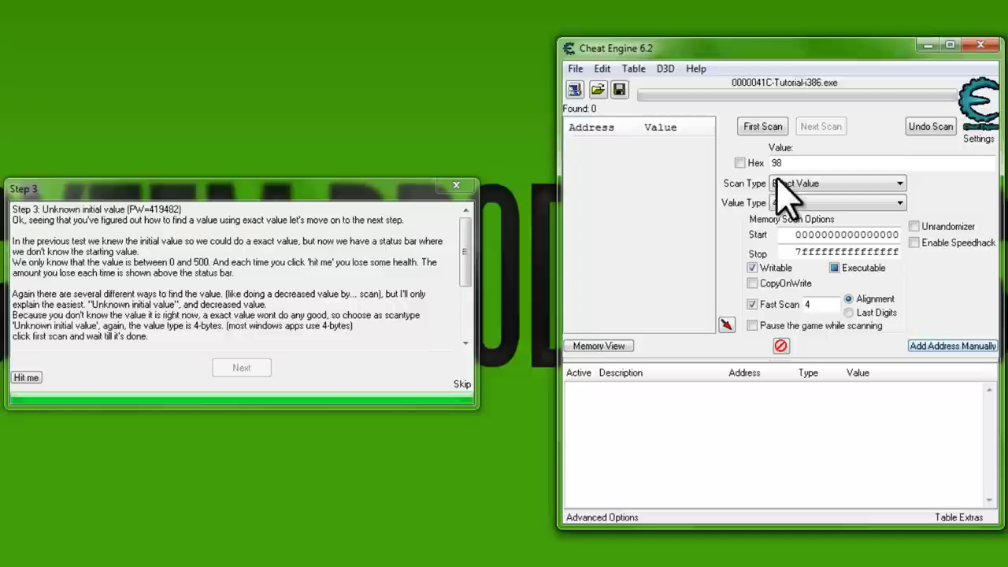
left_click(398, 382)
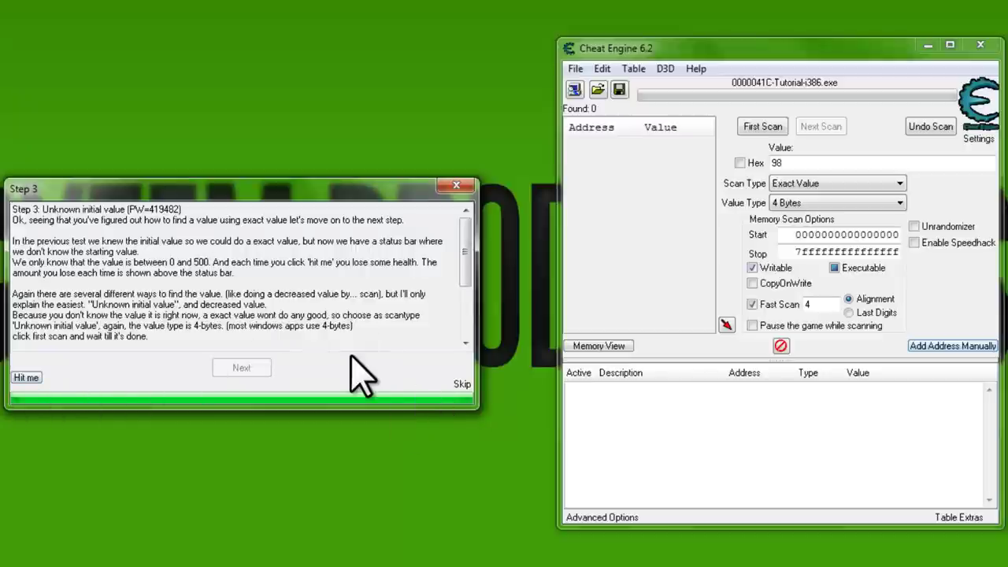
- Clear the old search value and run a first scan for an unknown initial value with the 4 Bytes value type
left_click(792, 162)
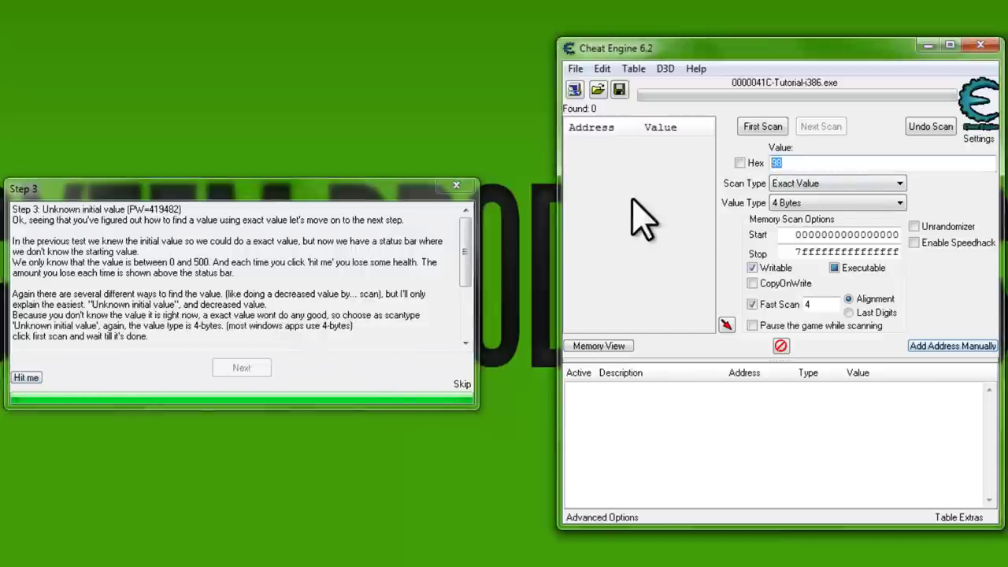
key("BackSpace")
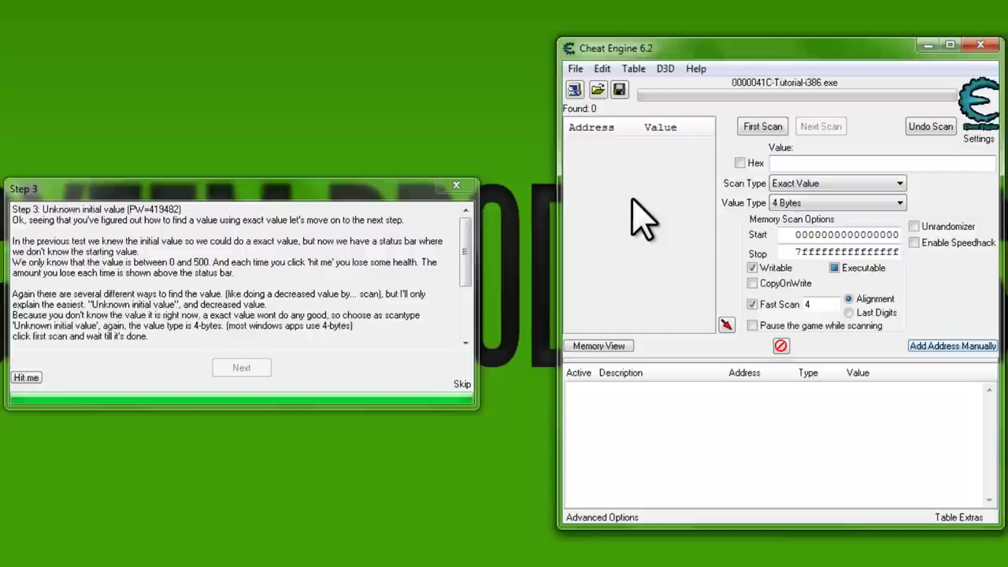
left_click(849, 185)
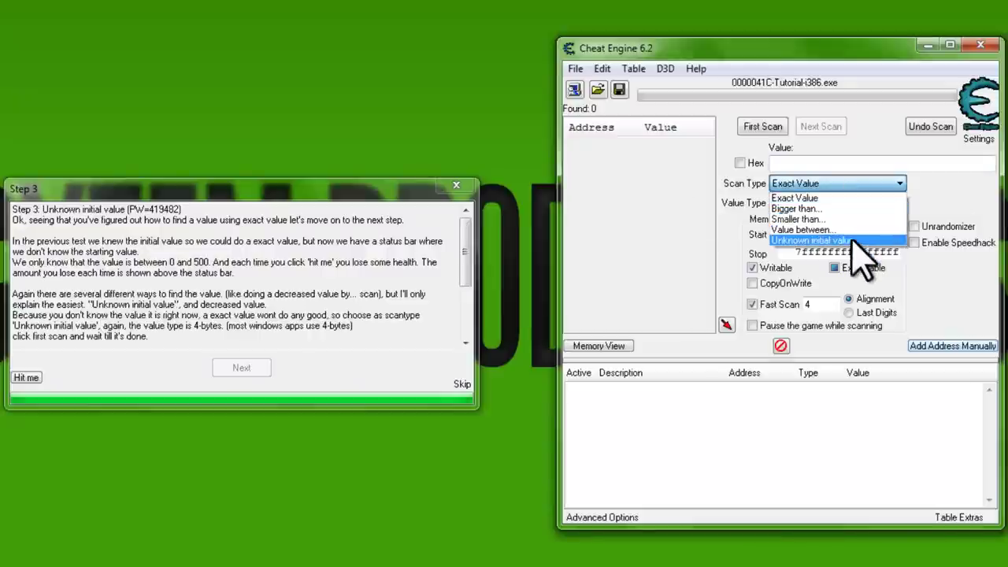
left_click(858, 240)
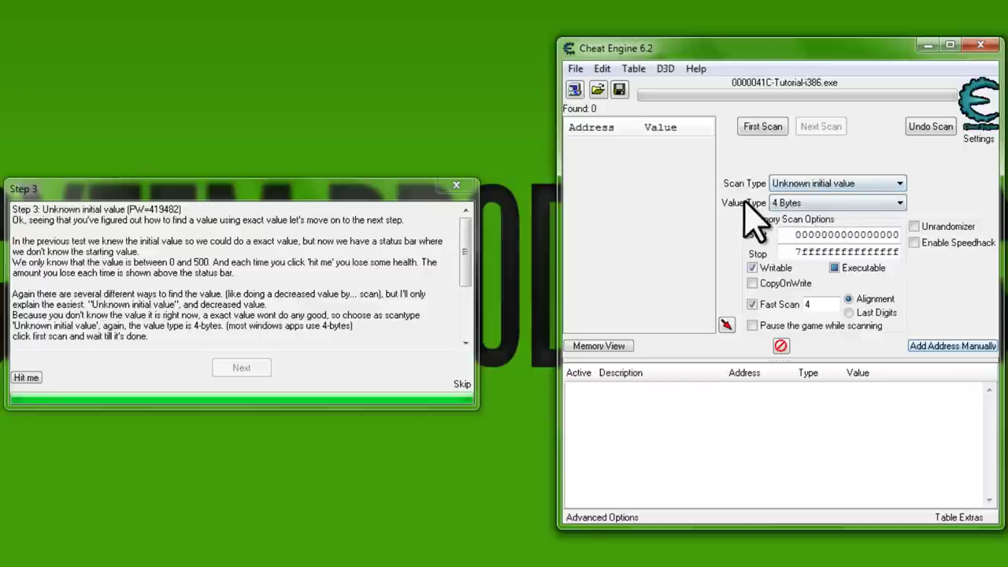
left_click(756, 127)
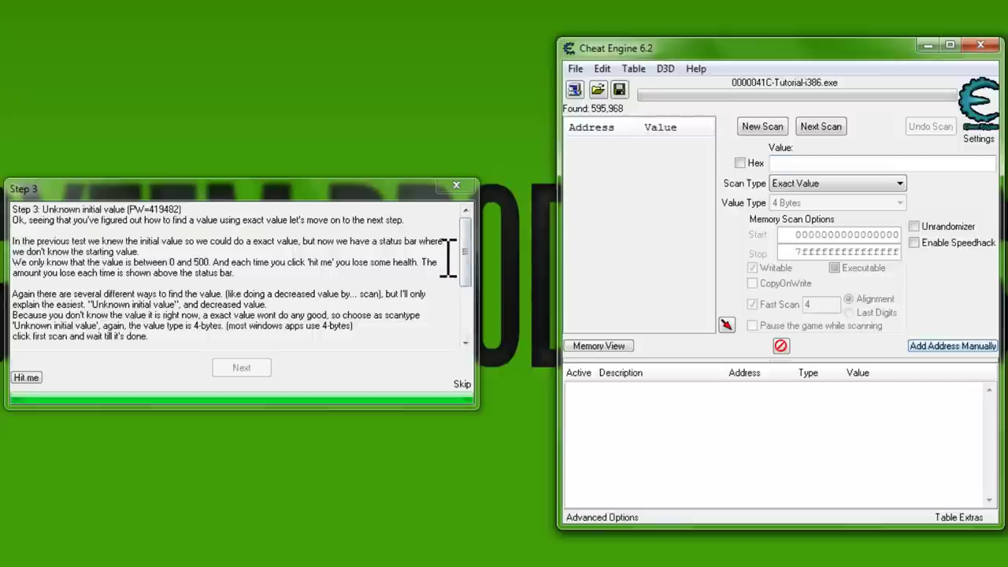
- Take a hit in the tutorial, run a next scan for a decreased value, and look through the found addresses
left_click(30, 380)
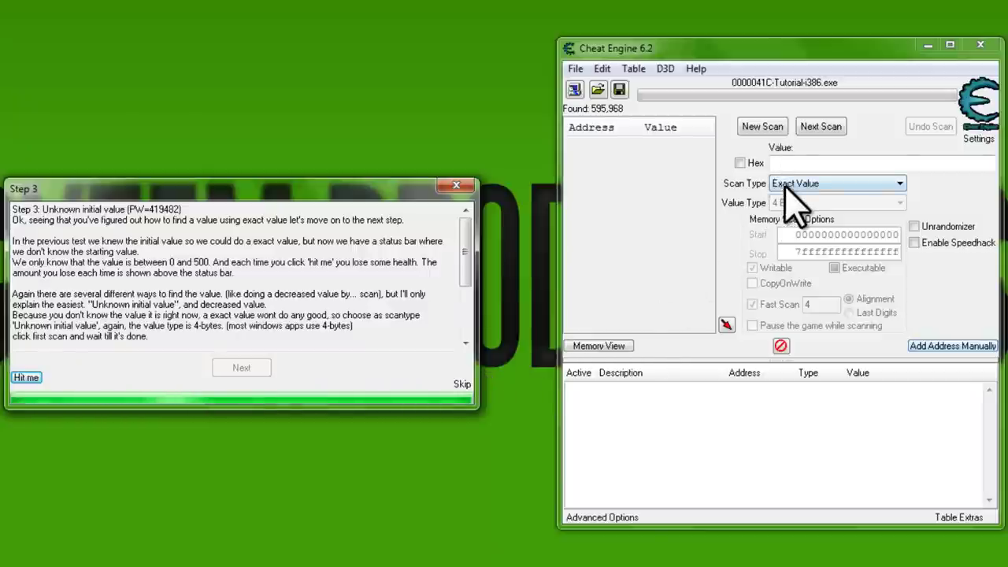
left_click(851, 199)
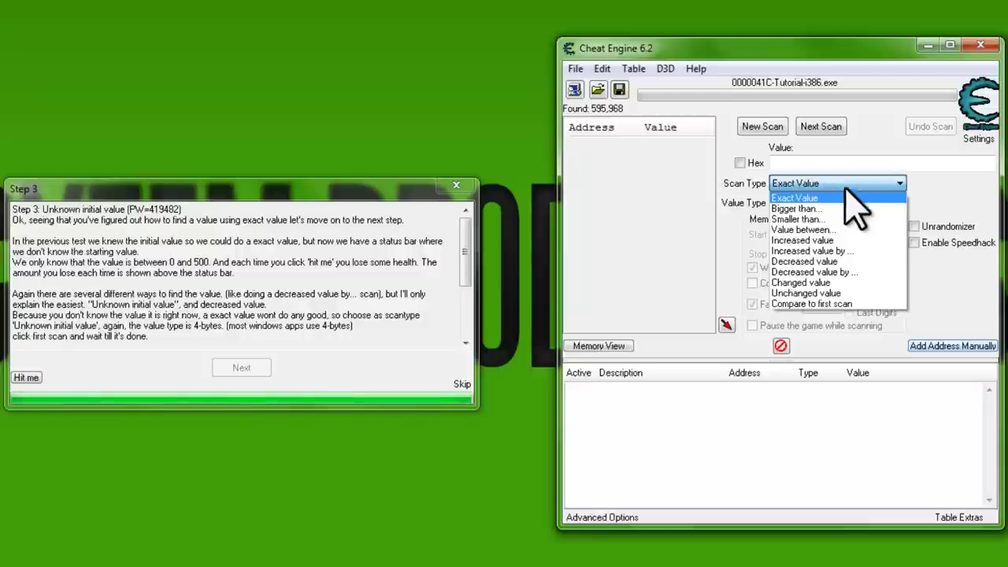
left_click(879, 263)
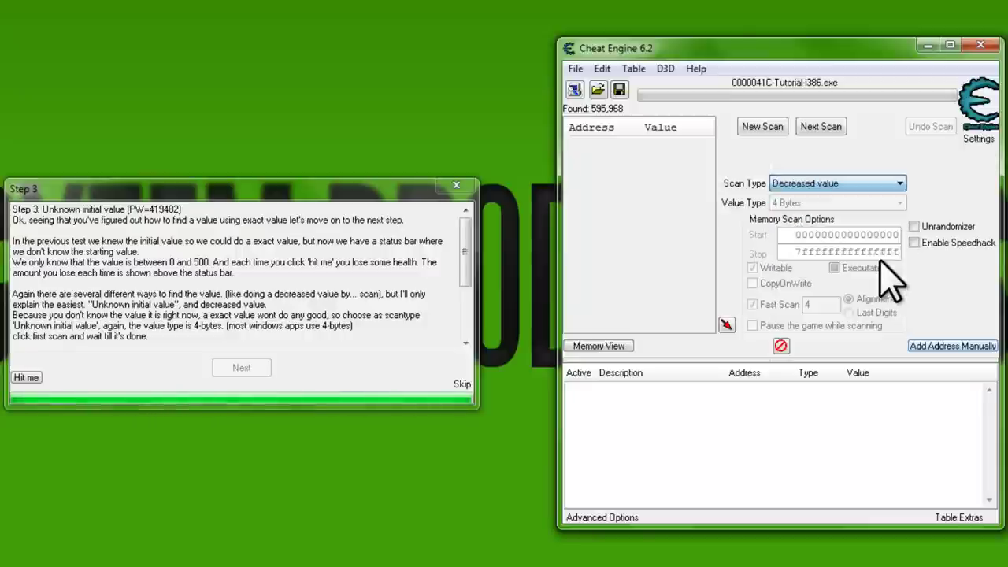
left_click(833, 131)
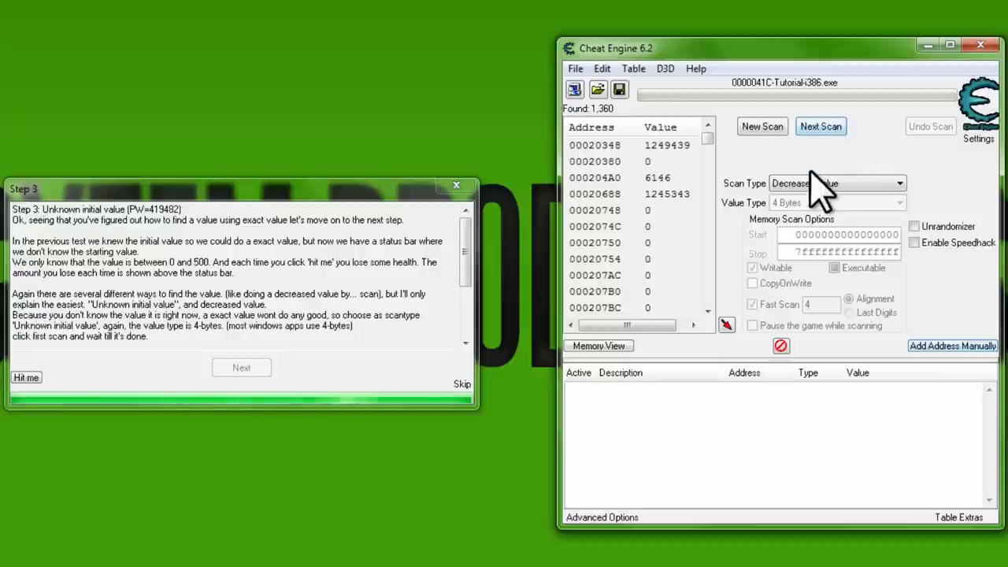
scroll(709, 154, "down", 20)
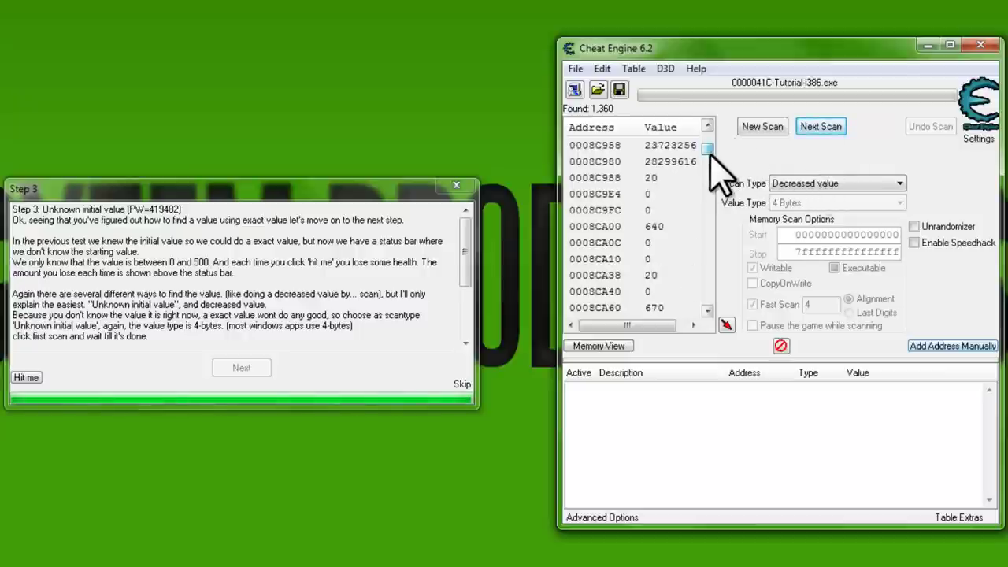
scroll(709, 152, "up", 20)
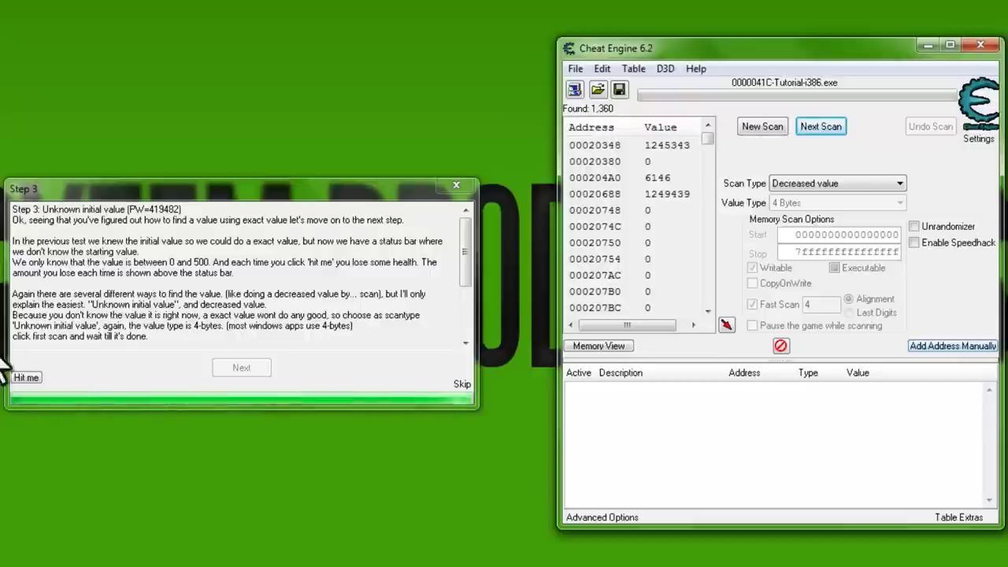
- Take further hits in the tutorial, rescanning for a decreased value after each round to narrow the results
left_click(28, 377)
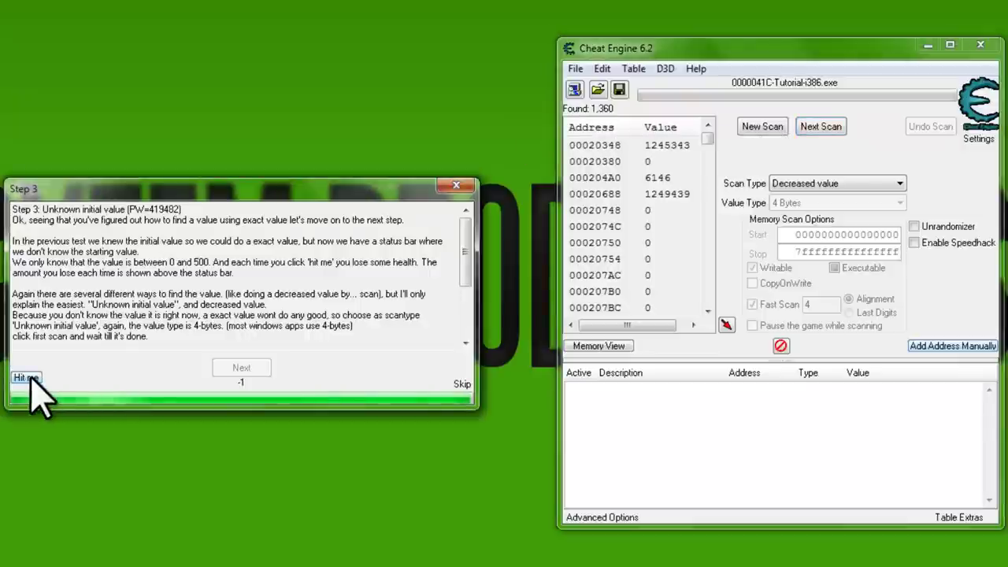
left_click(824, 128)
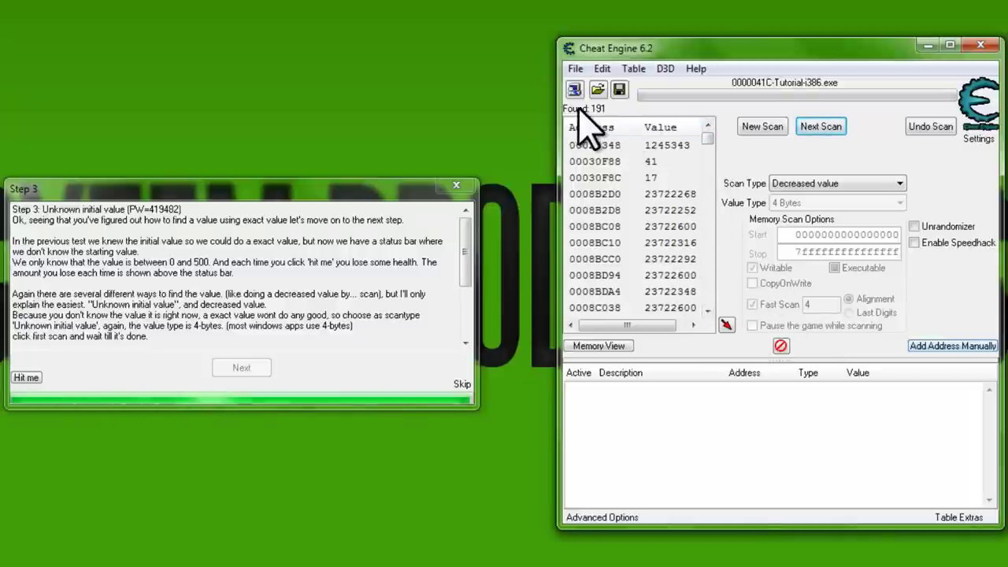
left_click(26, 380)
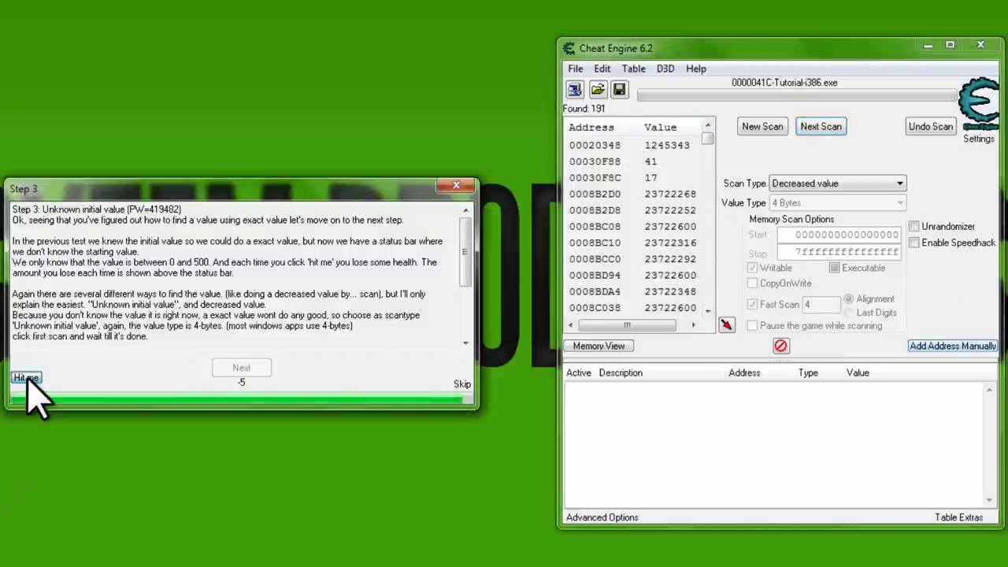
left_click(819, 130)
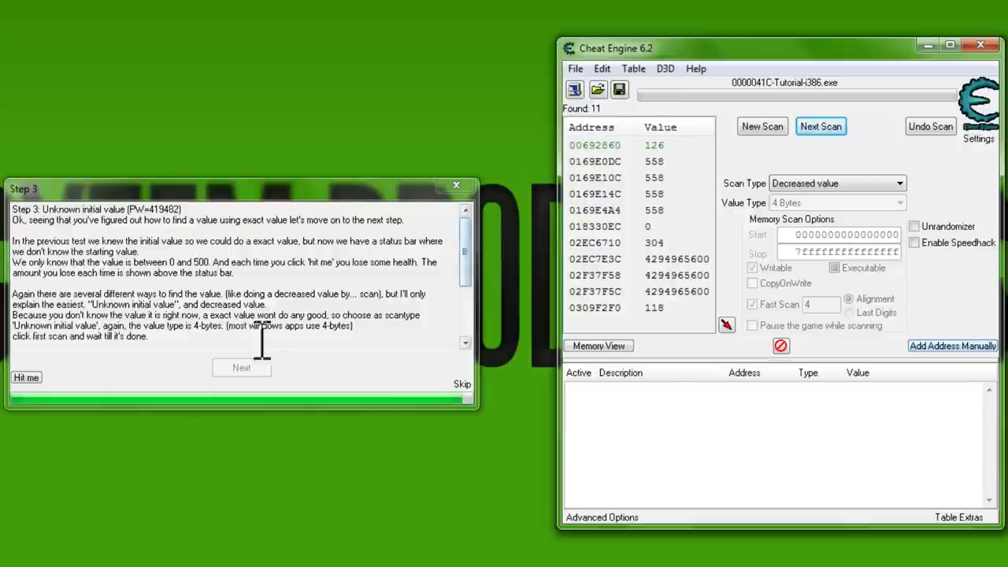
left_click(27, 379)
left_click(27, 379)
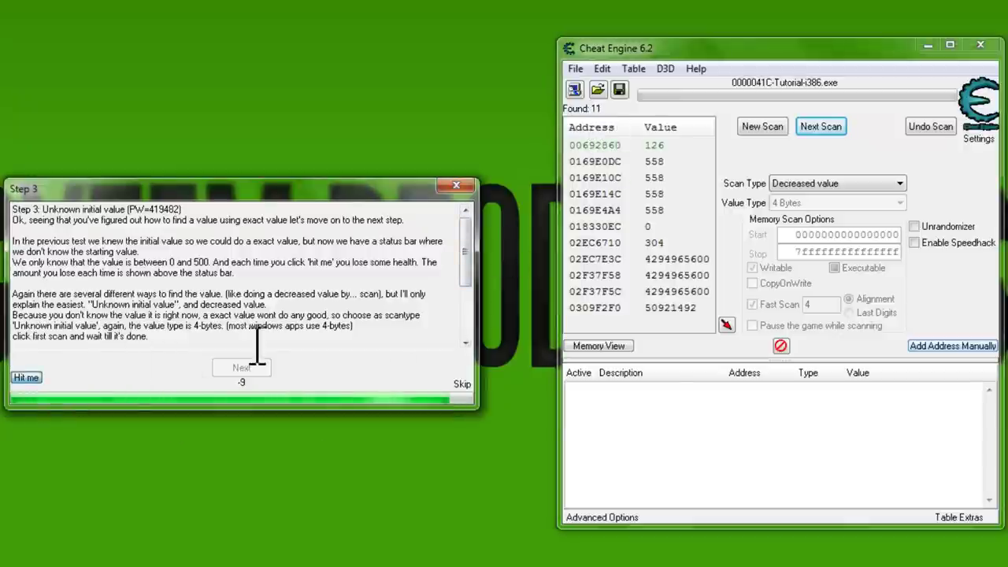
left_click(827, 130)
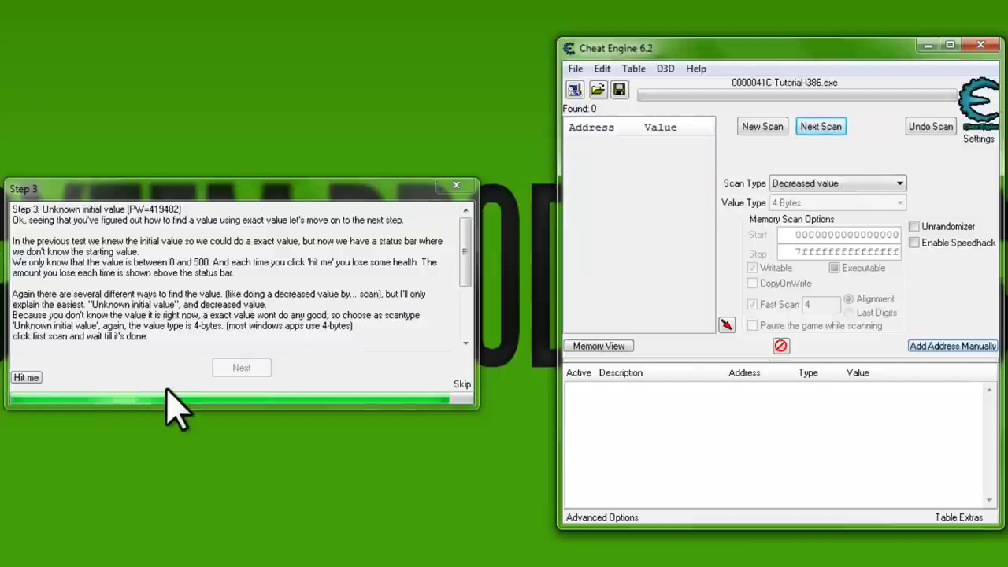
- Try one more decreased-value scan after another hit in the tutorial, and check the available scan types
left_click(805, 189)
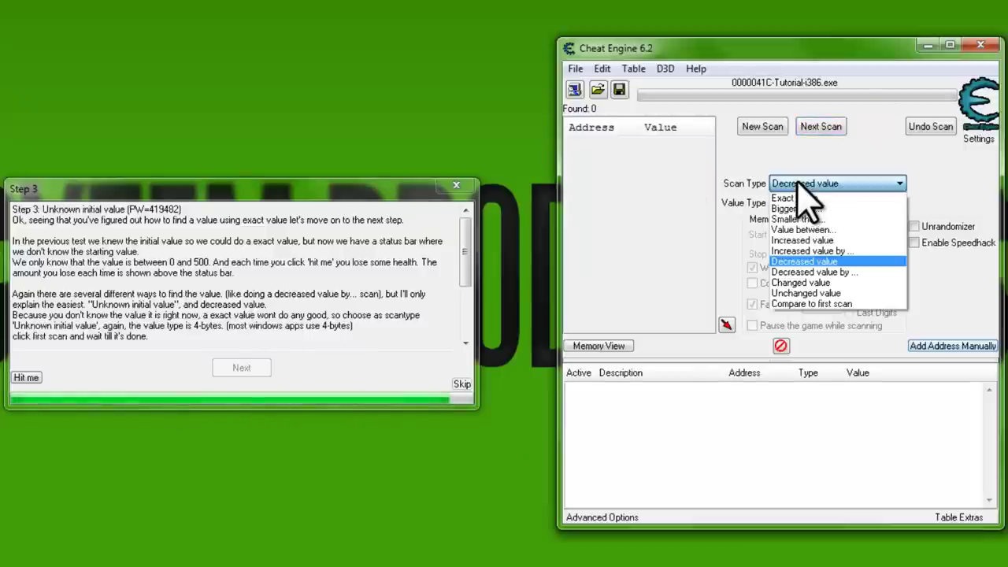
left_click(804, 261)
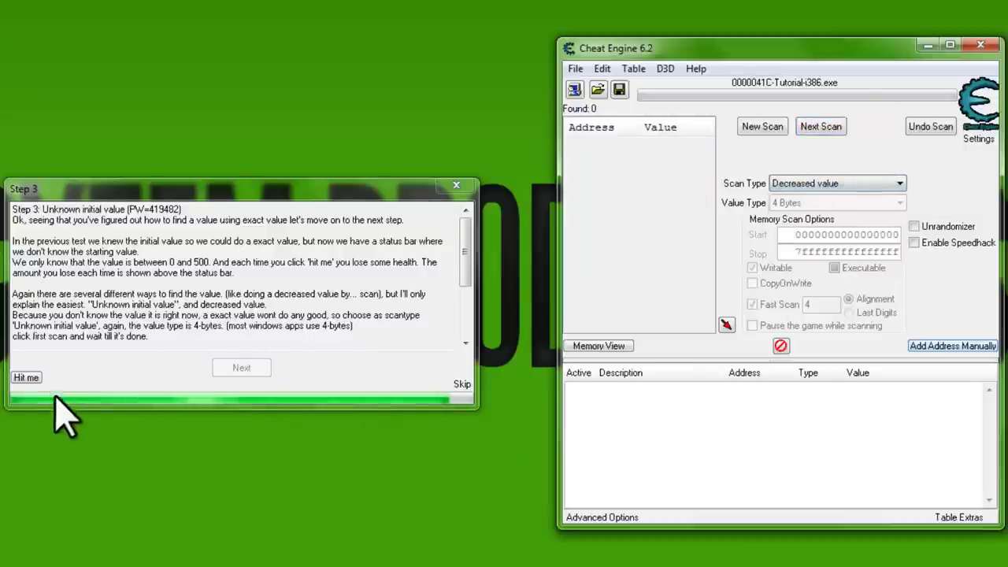
left_click(32, 378)
left_click(823, 128)
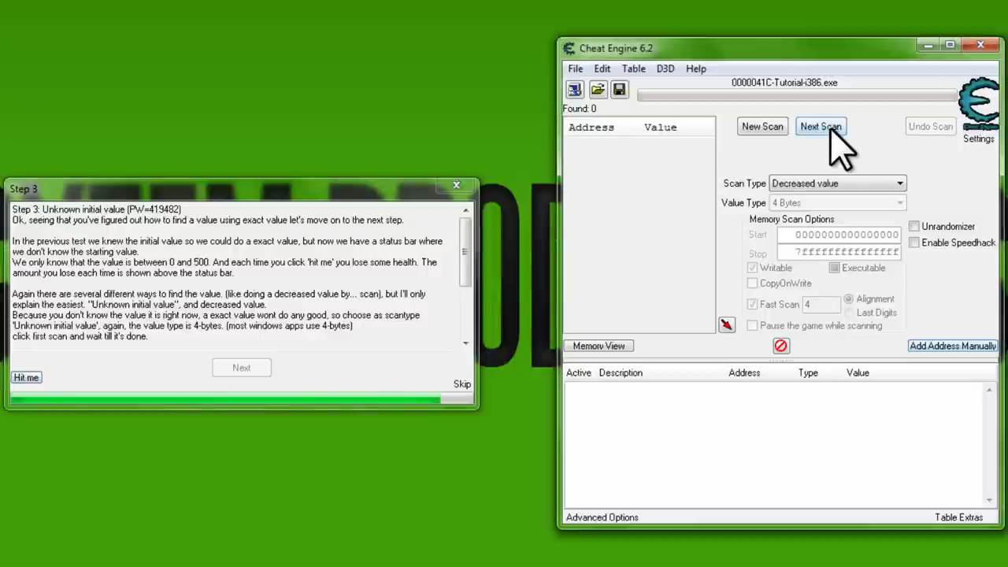
left_click(804, 185)
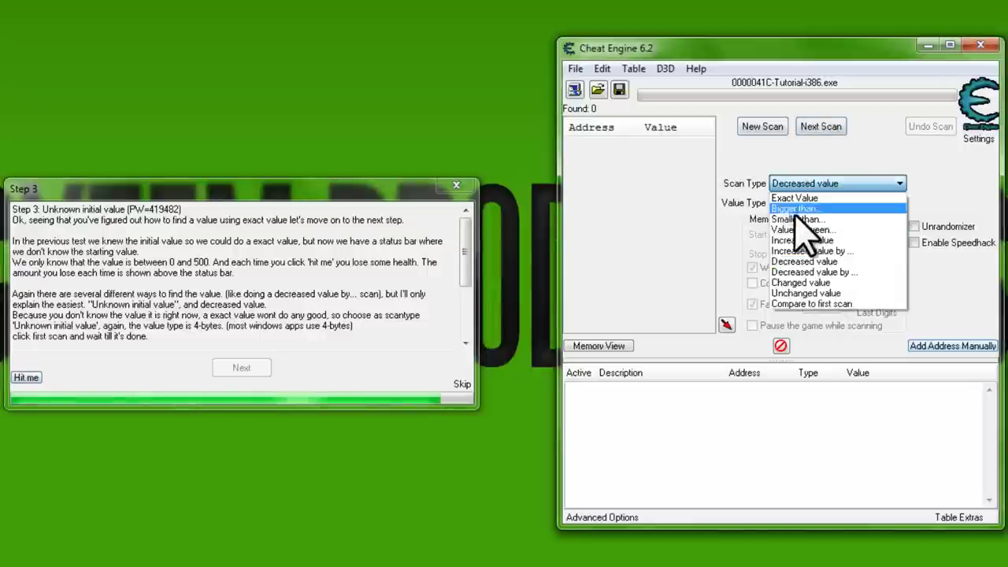
left_click(866, 182)
- Start a new search and run its first scan for an unknown initial value
left_click(762, 127)
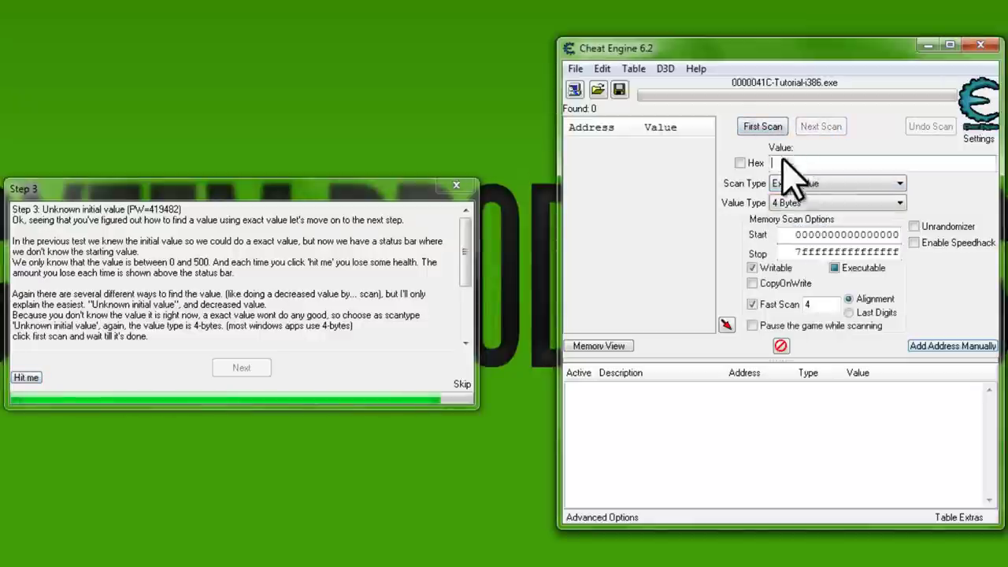
left_click(799, 186)
left_click(800, 243)
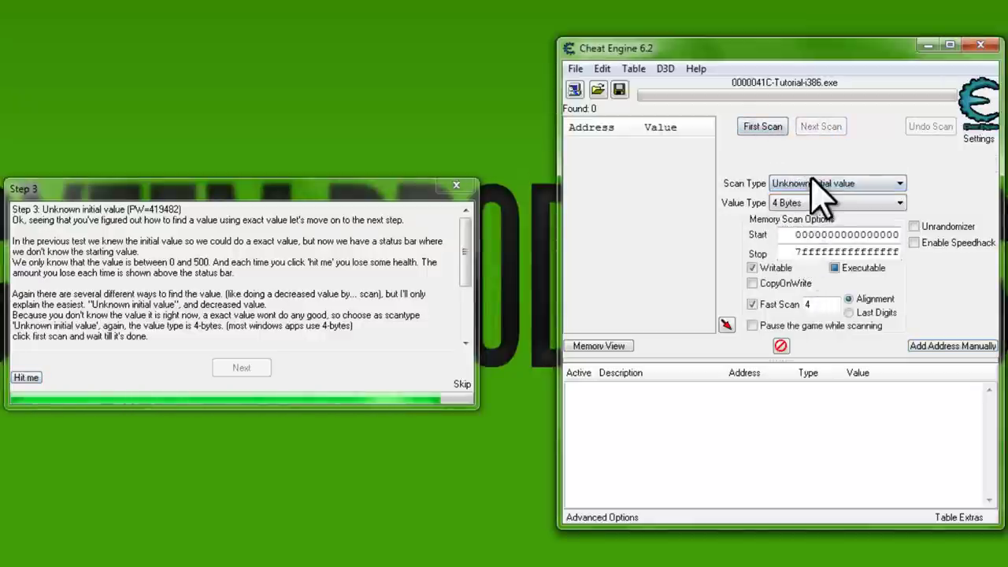
left_click(762, 127)
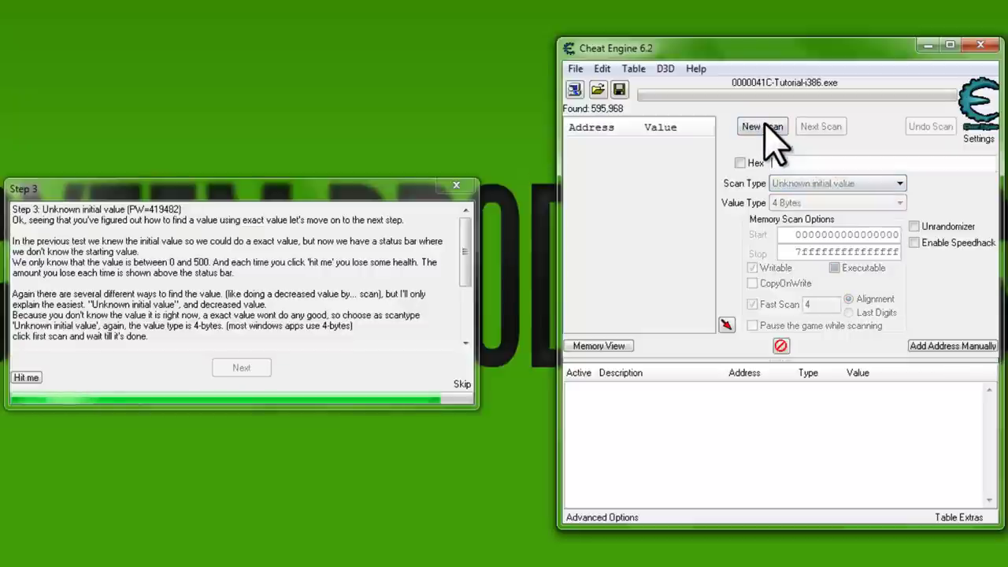
- Take a hit in the tutorial and run a next scan for a decreased value
left_click(24, 379)
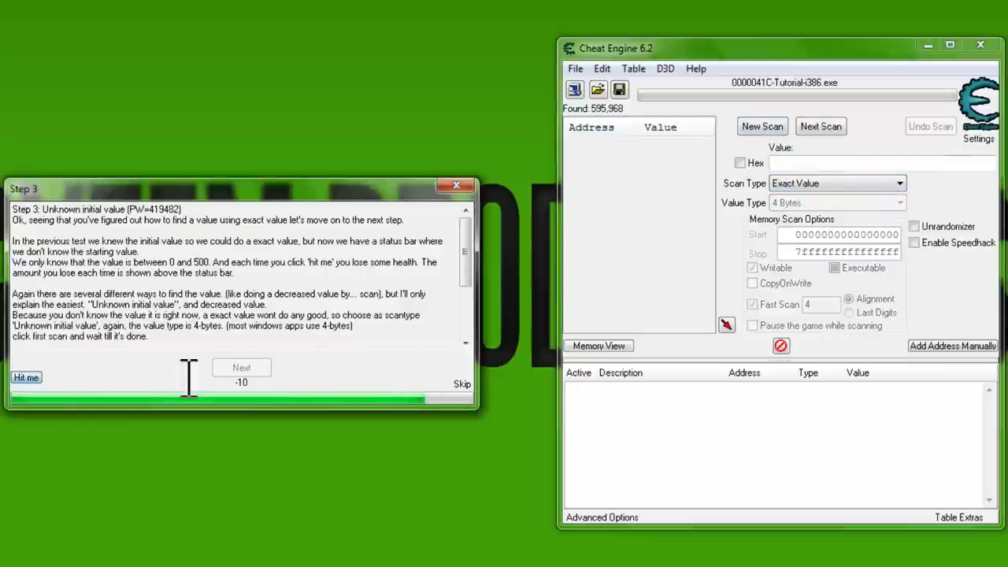
left_click(803, 187)
left_click(803, 261)
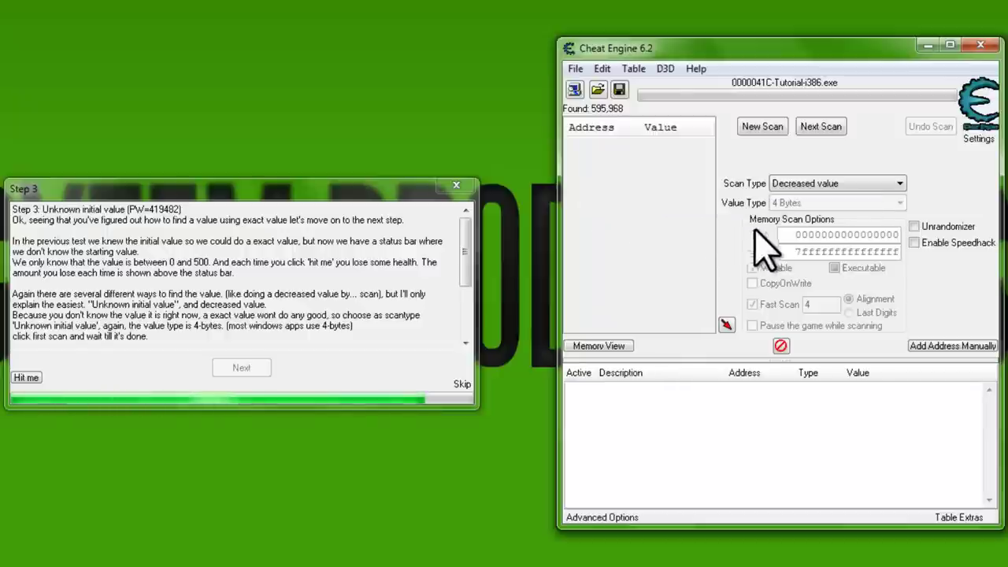
left_click(824, 126)
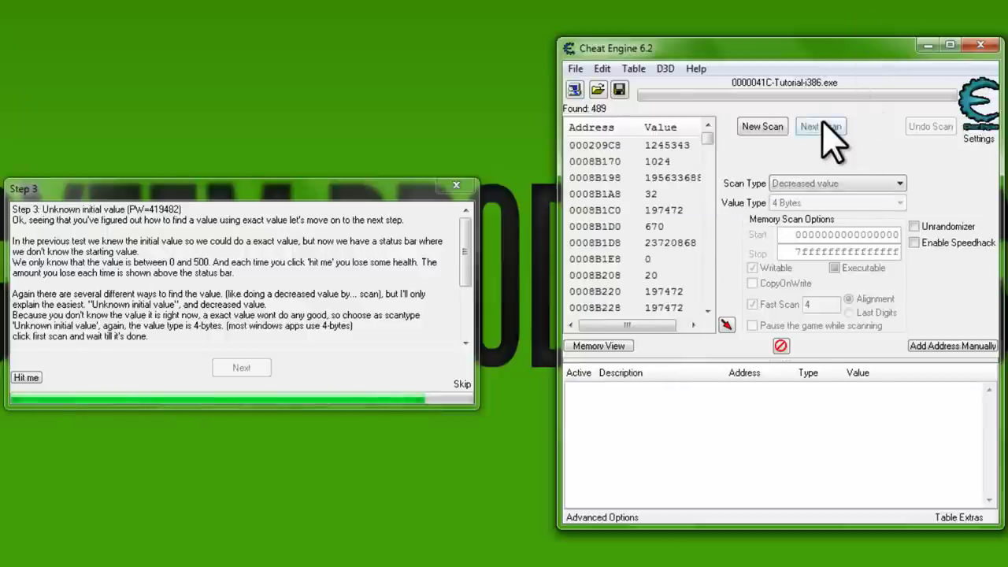
- Narrow the results with three more rounds of taking a hit in the tutorial and rescanning for a decreased value
left_click(35, 378)
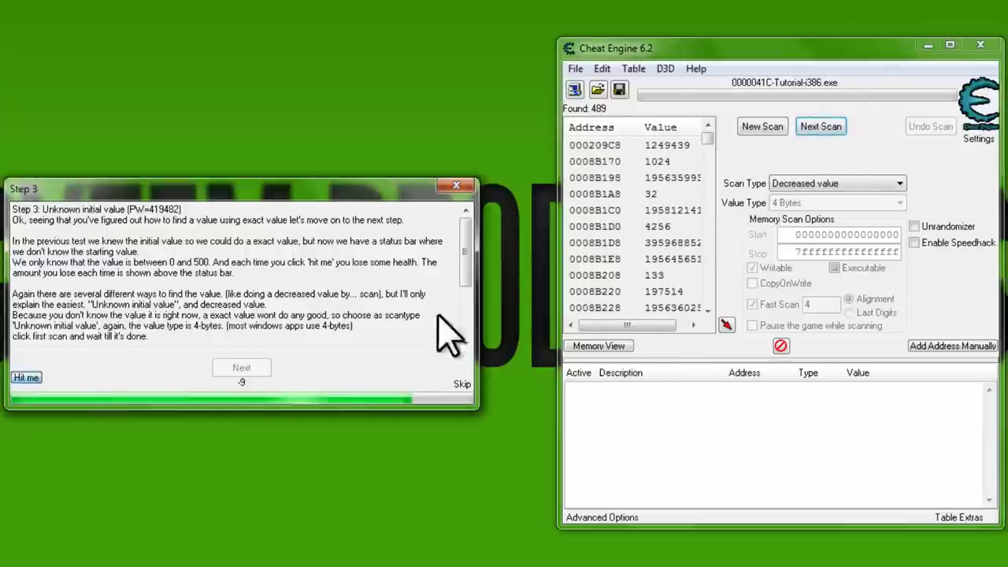
left_click(819, 126)
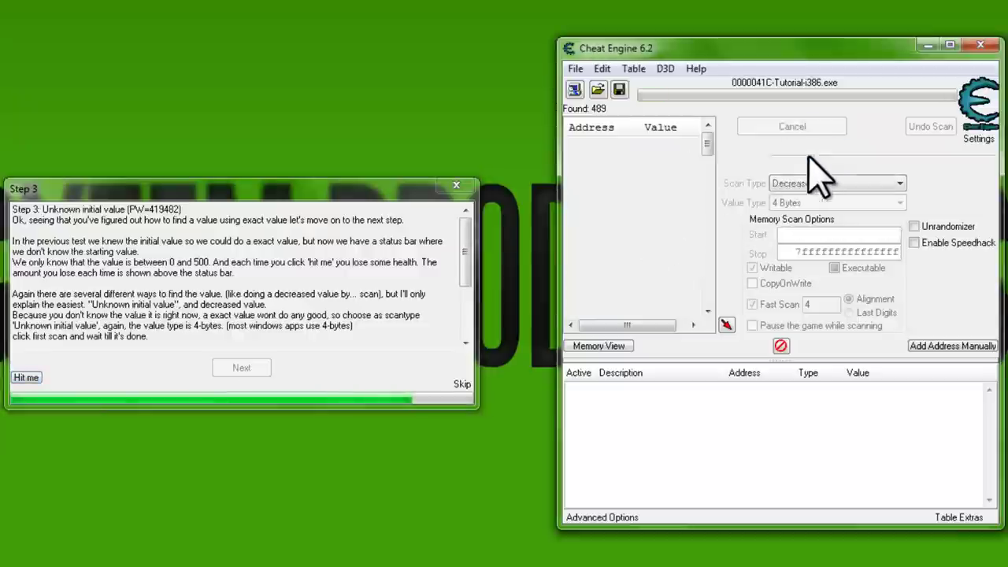
left_click(28, 378)
left_click(820, 127)
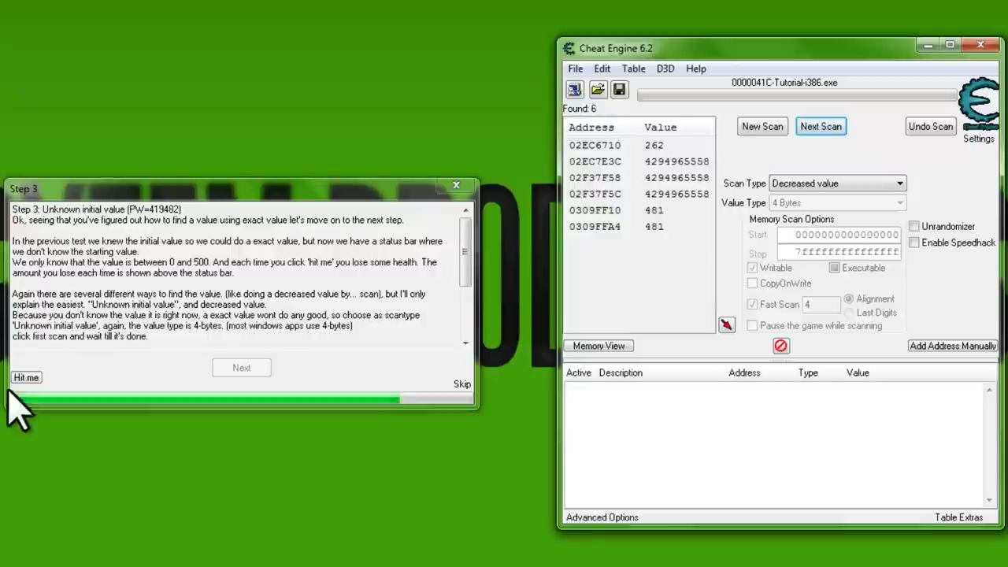
left_click(29, 378)
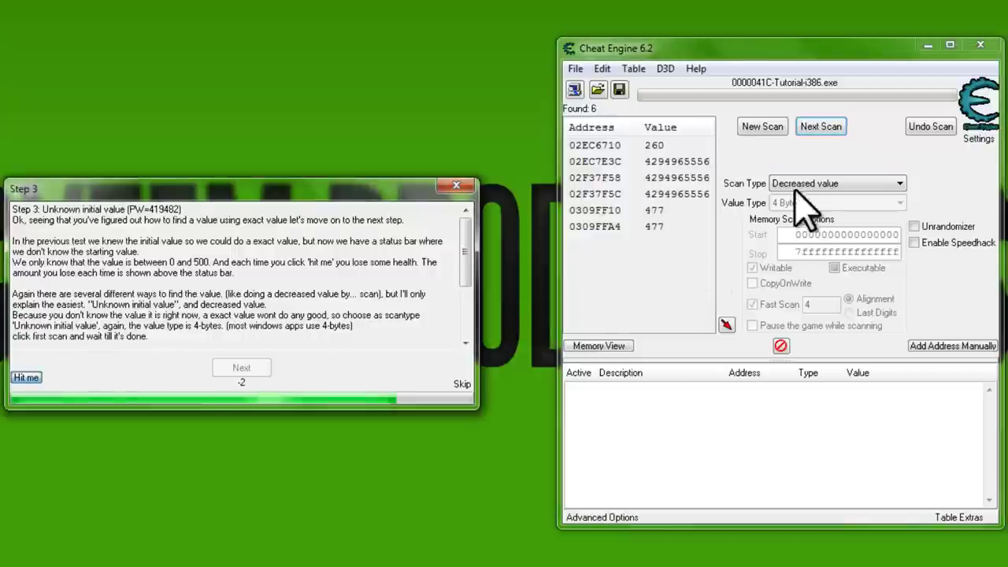
left_click(821, 127)
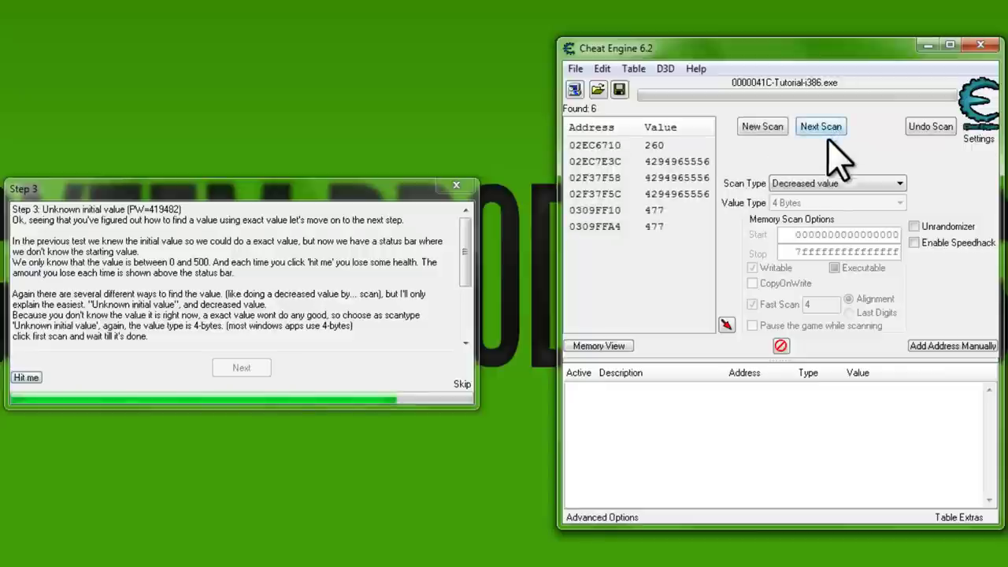
- Add the first found address, 02EC6710, to the address list and select its entry there
left_click(682, 147)
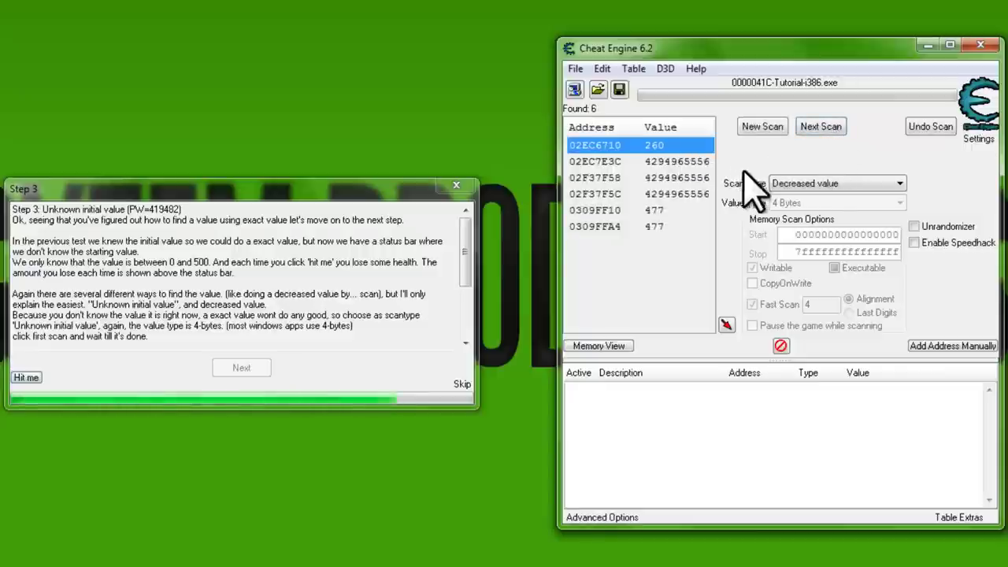
double_click(676, 146)
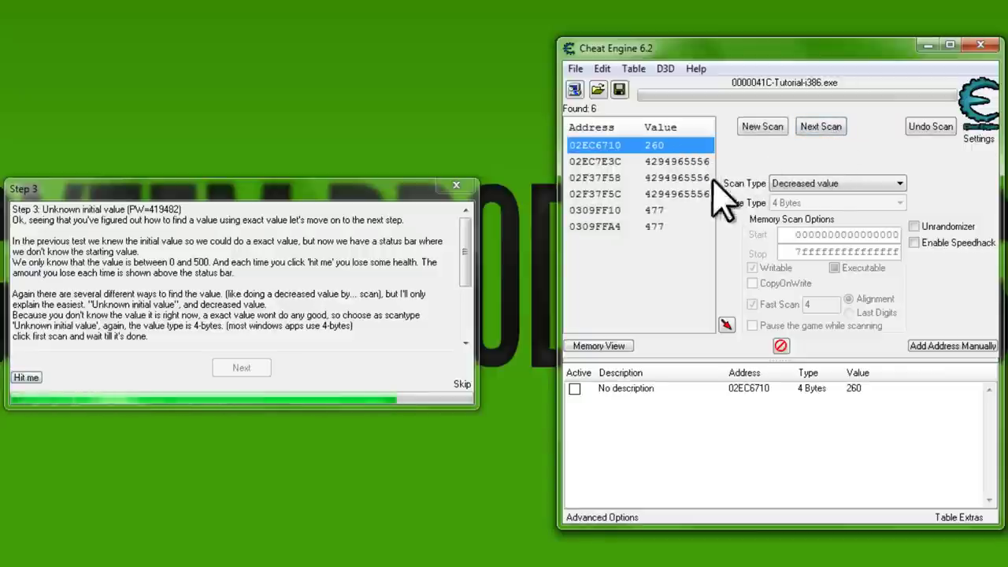
left_click(778, 392)
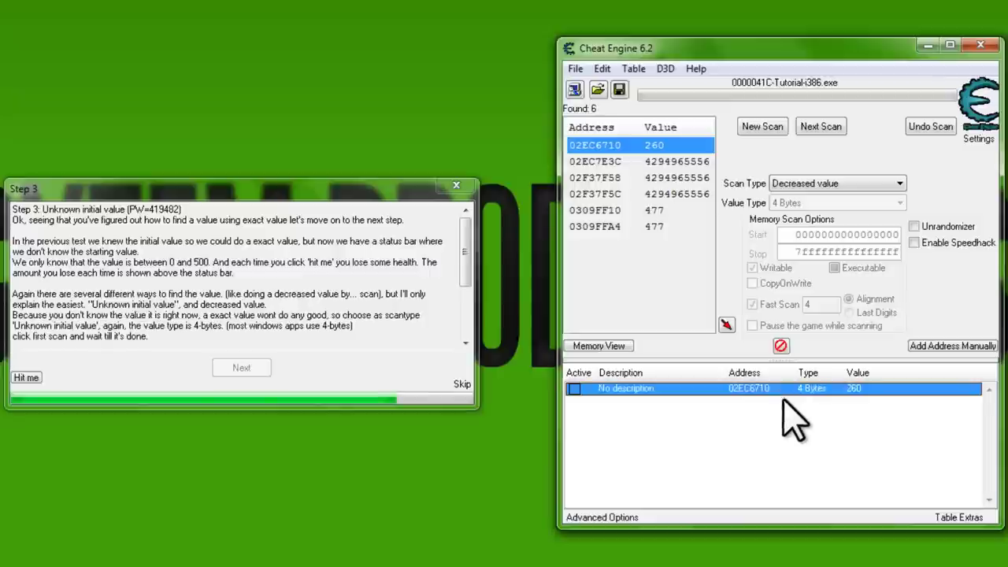
- Check the health value Step 3 asks for, set the listed address's value to 5000, and advance the tutorial to Step 4
double_click(856, 390)
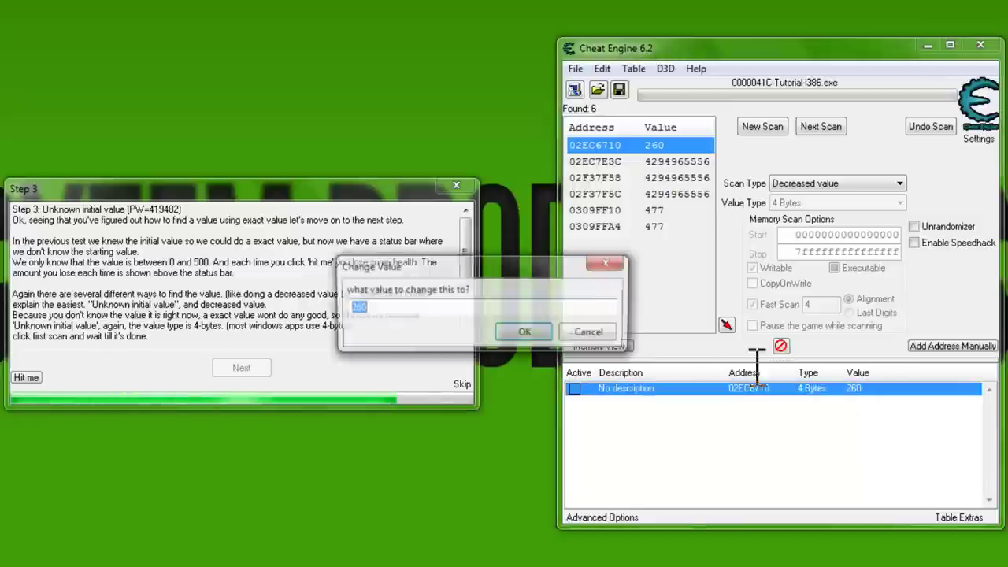
left_click_drag(473, 268, 555, 272)
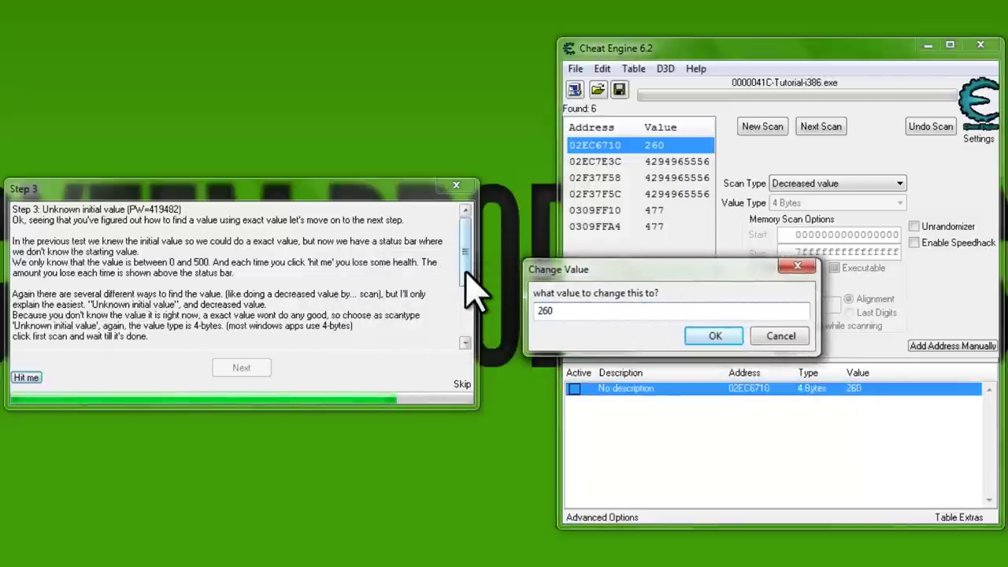
left_click_drag(465, 268, 463, 325)
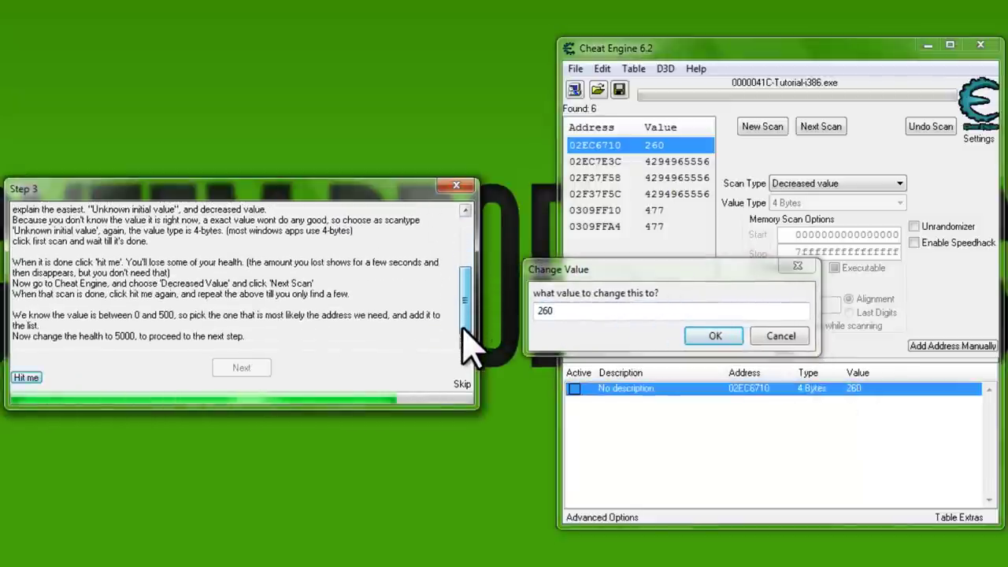
double_click(125, 337)
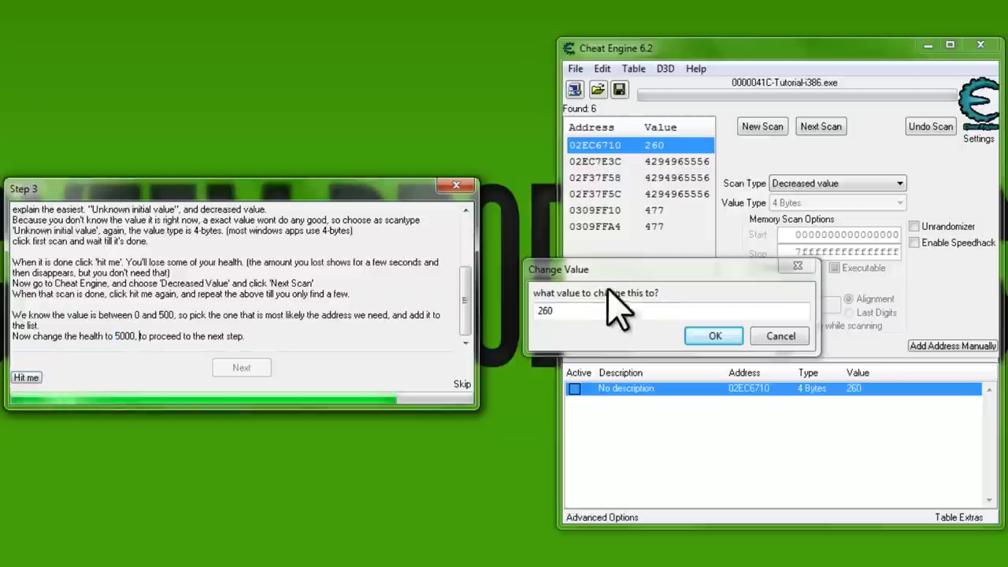
left_click_drag(615, 269, 493, 260)
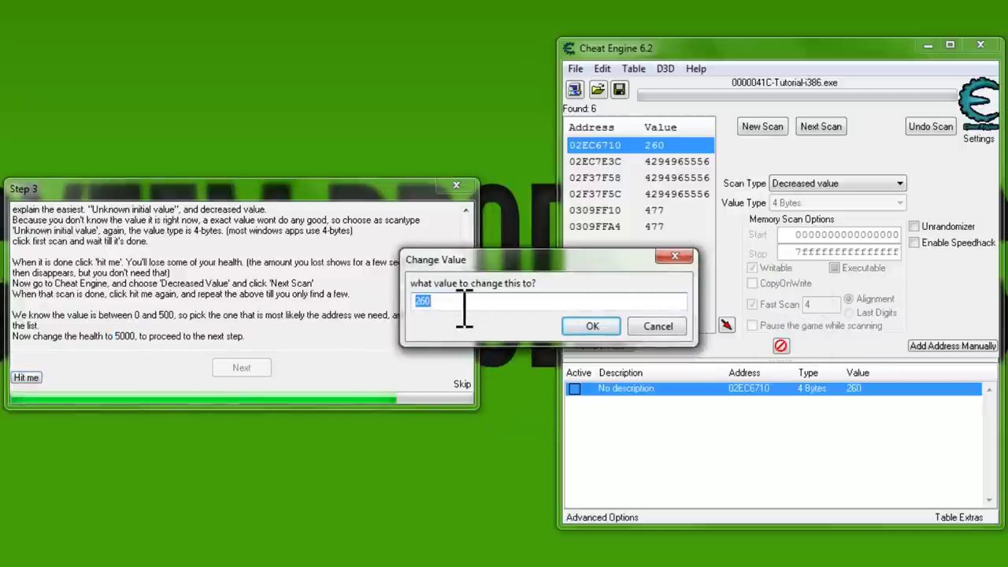
left_click(598, 326)
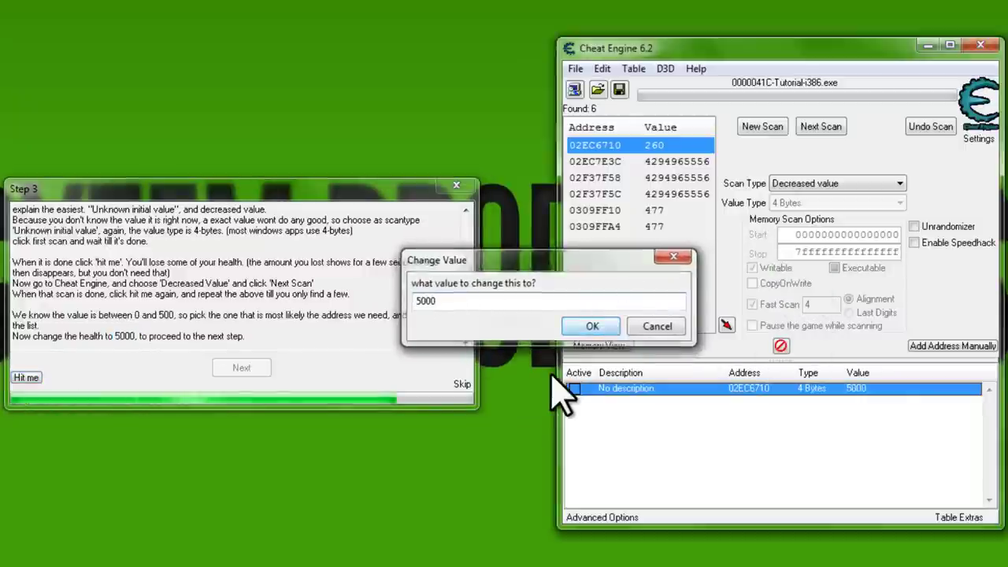
left_click(239, 370)
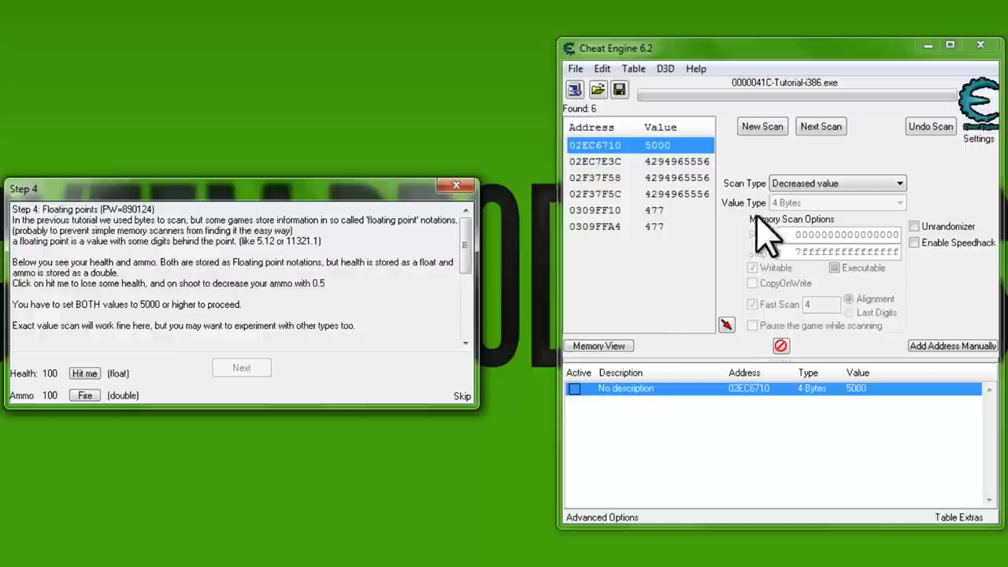
- Start a new search and run a first scan for the exact value 100 with value type Float
left_click(763, 128)
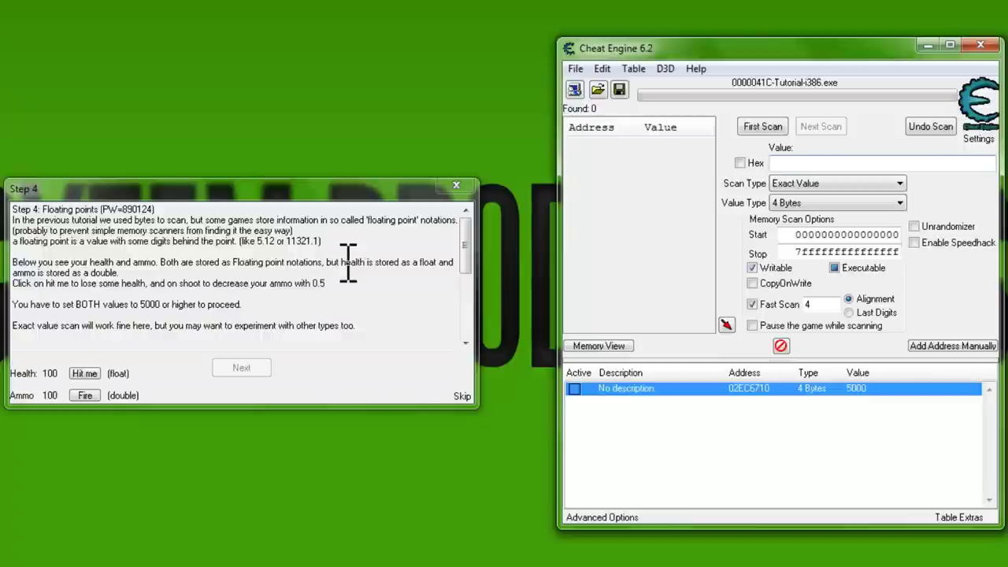
left_click(802, 201)
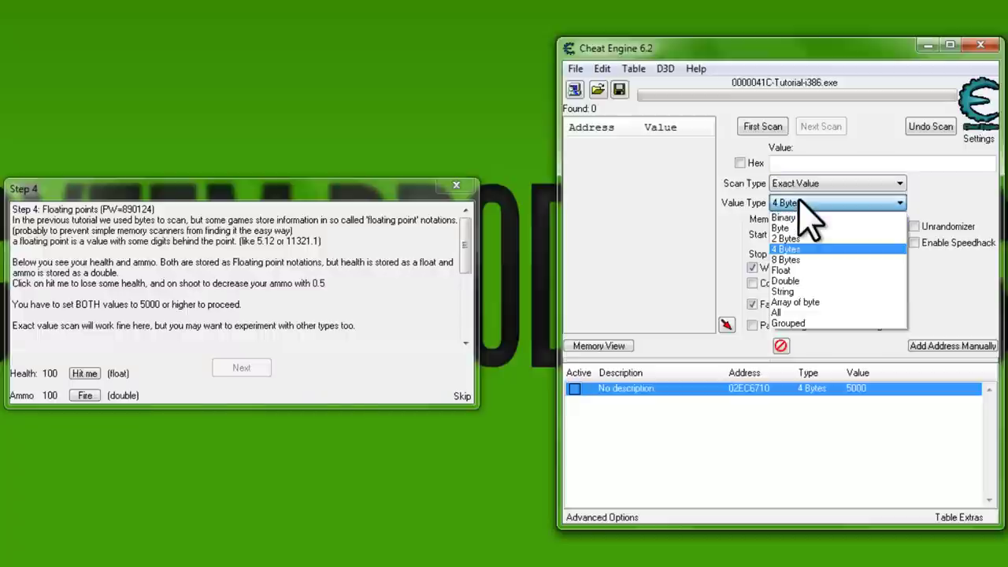
left_click(802, 202)
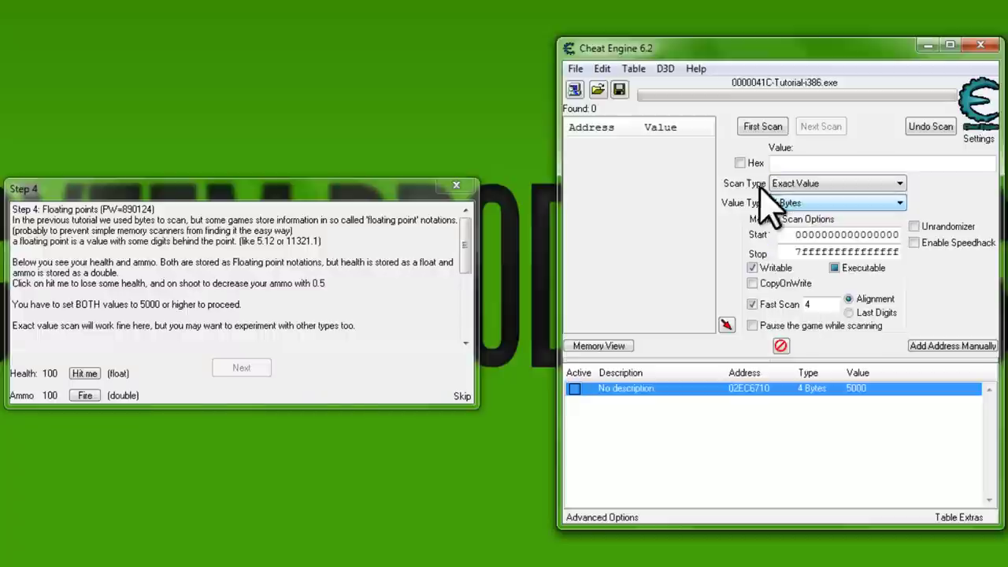
left_click(829, 206)
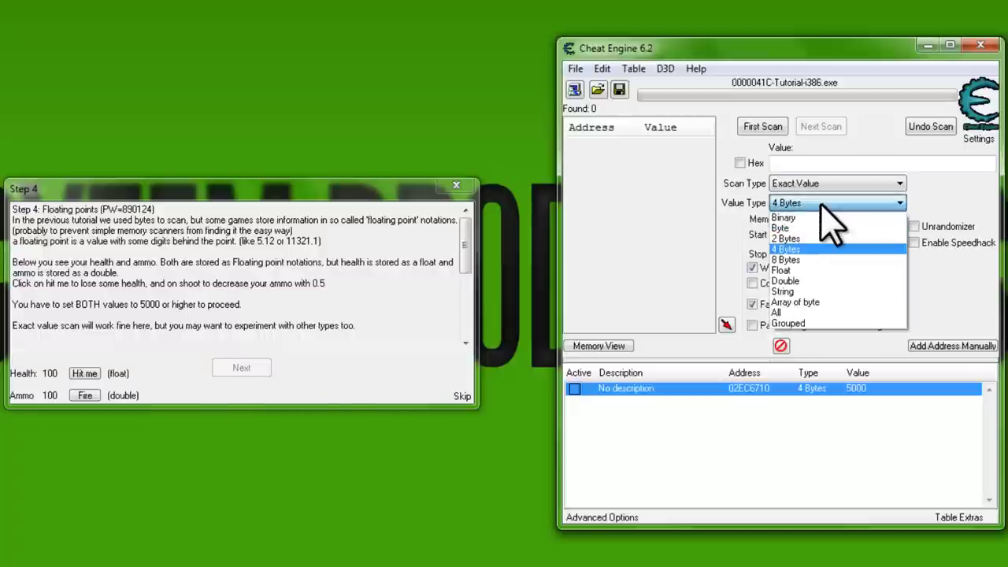
left_click(824, 270)
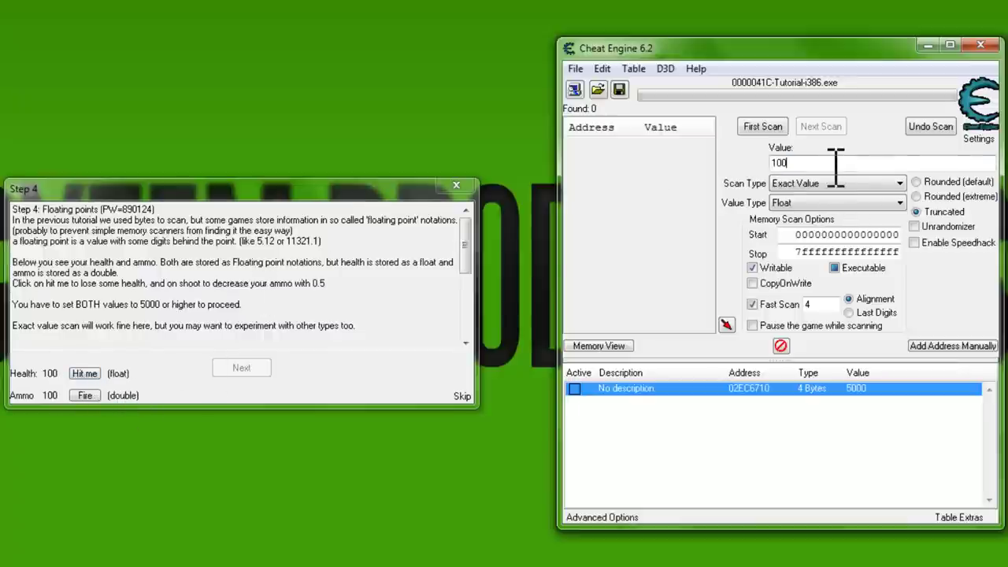
left_click(763, 127)
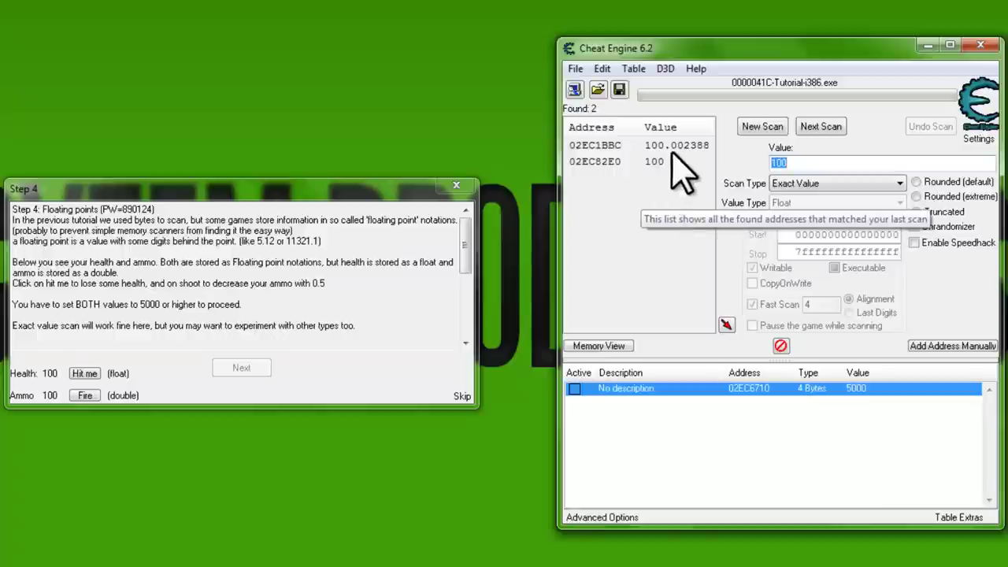
- Take a hit in the tutorial and add the found float address whose value follows the health to the address list
left_click(84, 374)
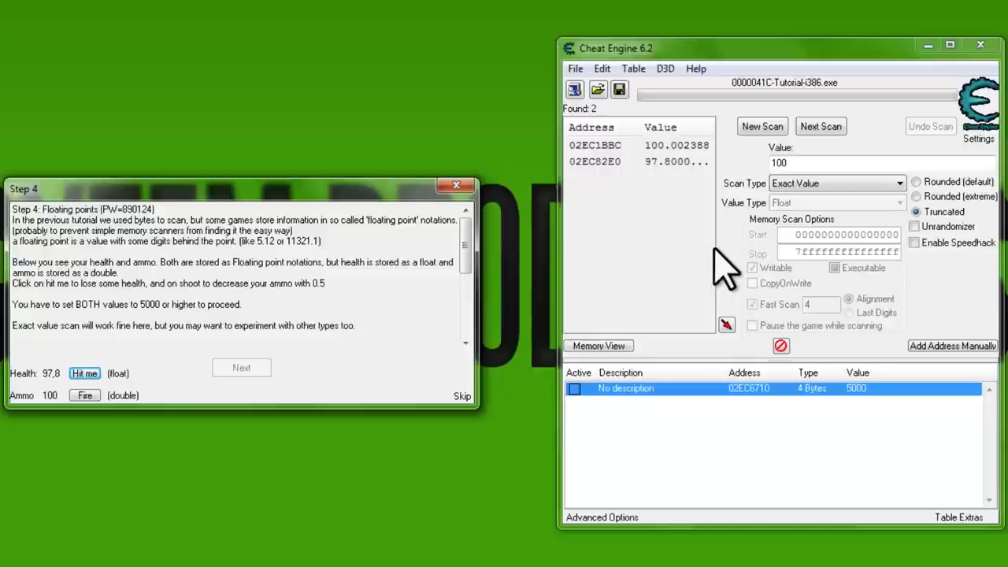
left_click(691, 162)
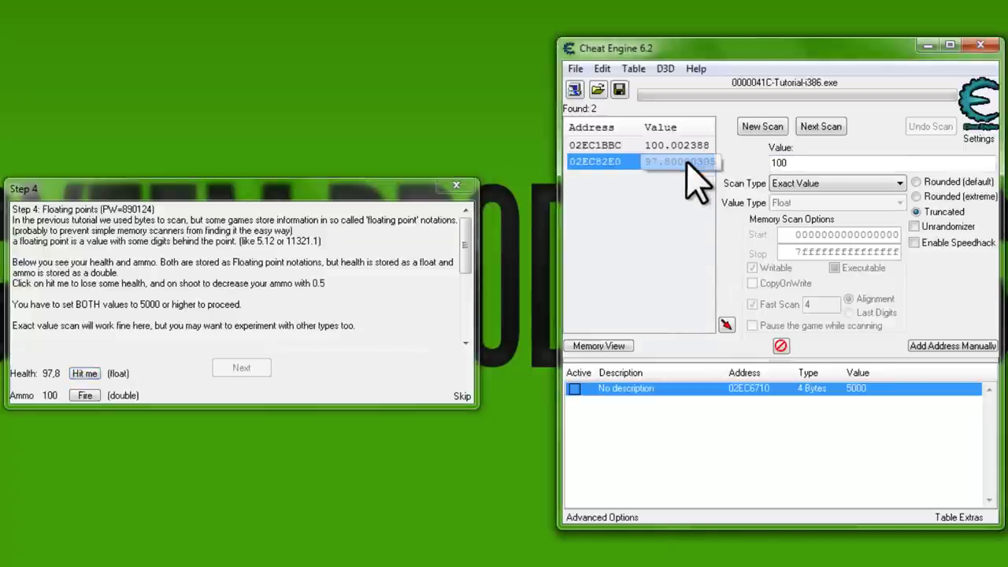
double_click(693, 163)
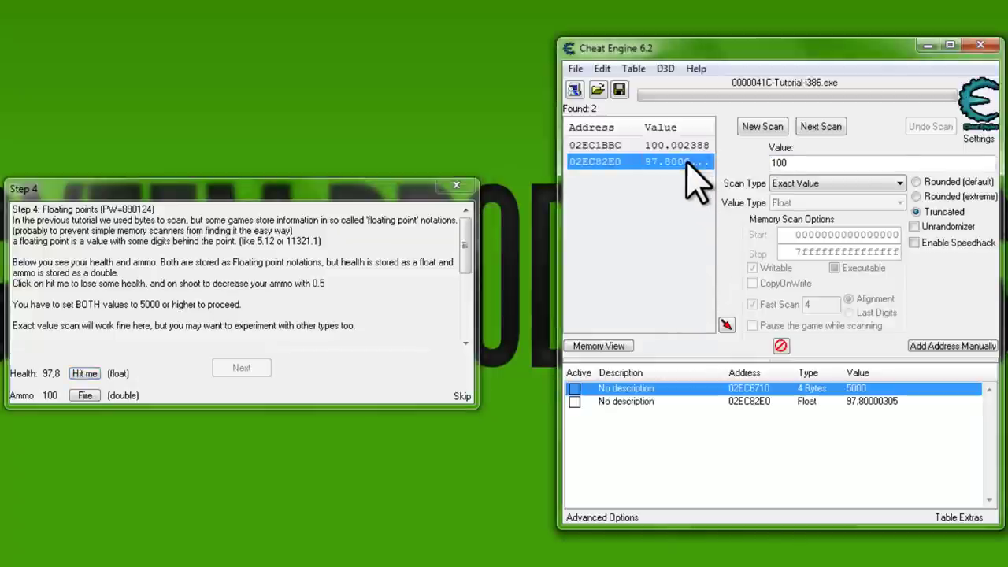
- Set the listed float health value to 6000 and take another hit in the tutorial to refresh its health display
left_click(879, 402)
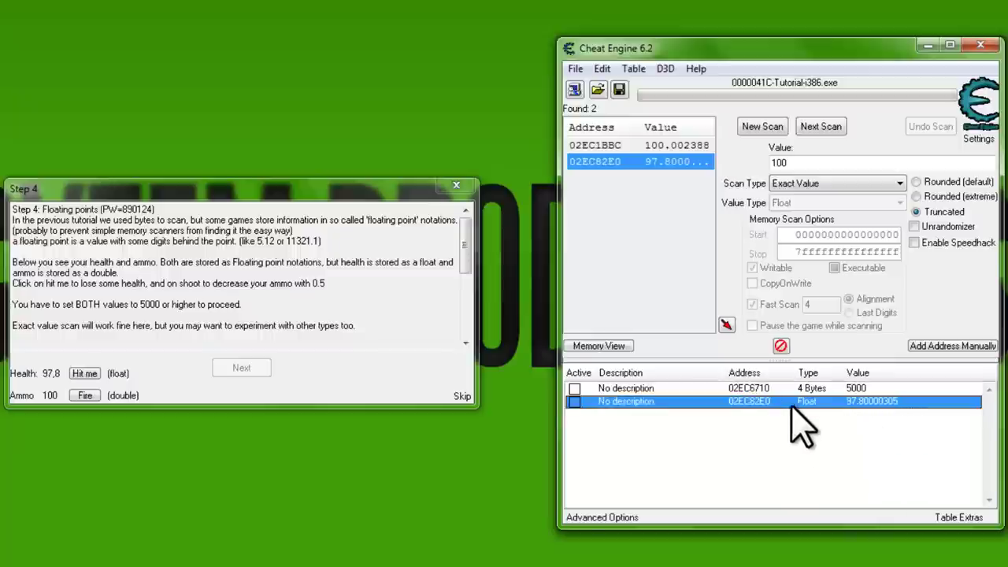
double_click(871, 404)
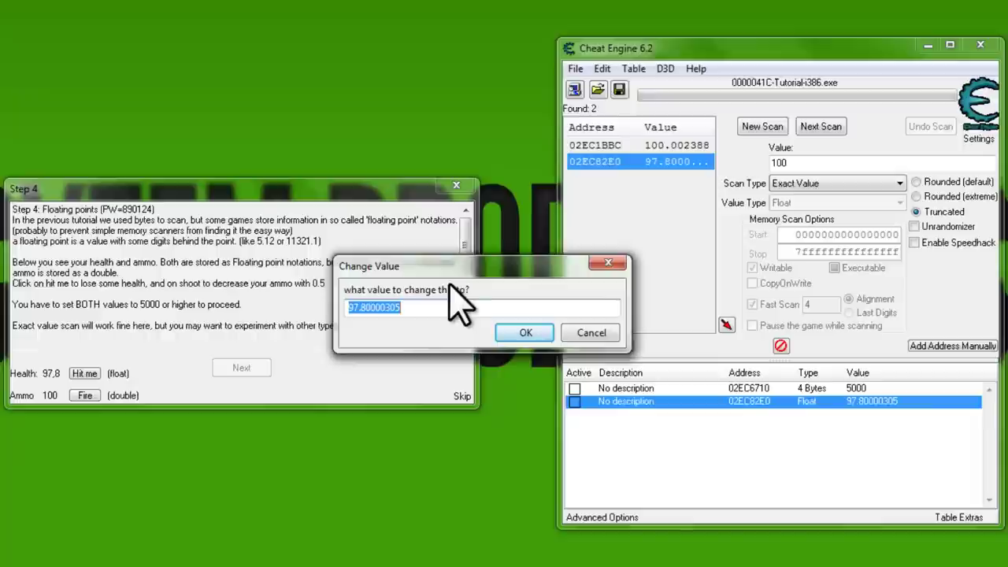
type("6000")
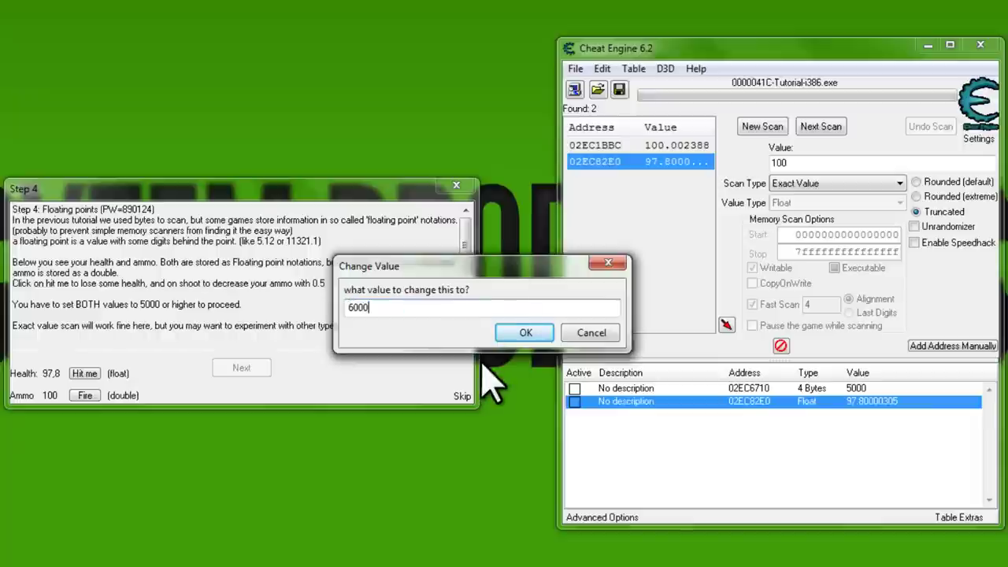
left_click(521, 334)
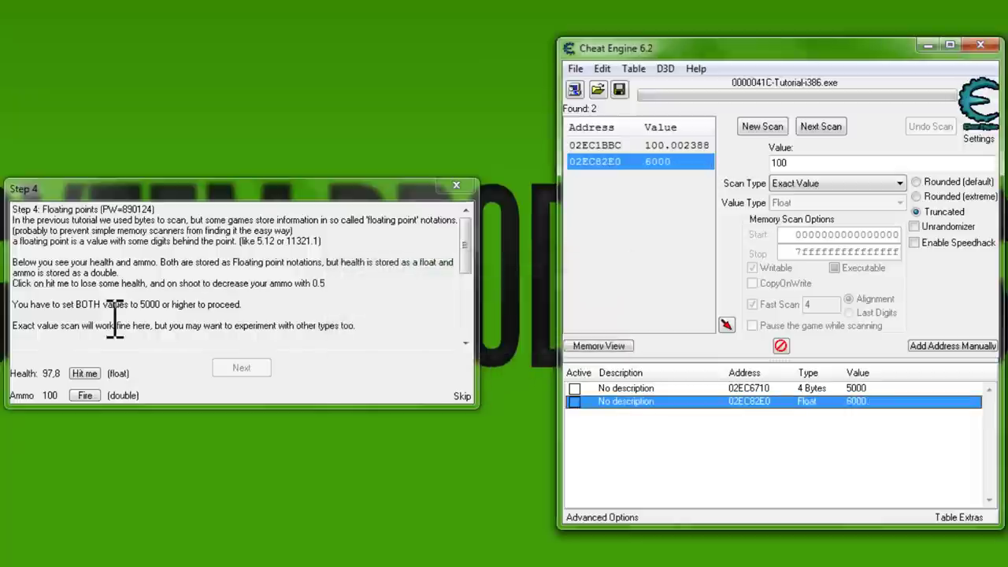
left_click(140, 403)
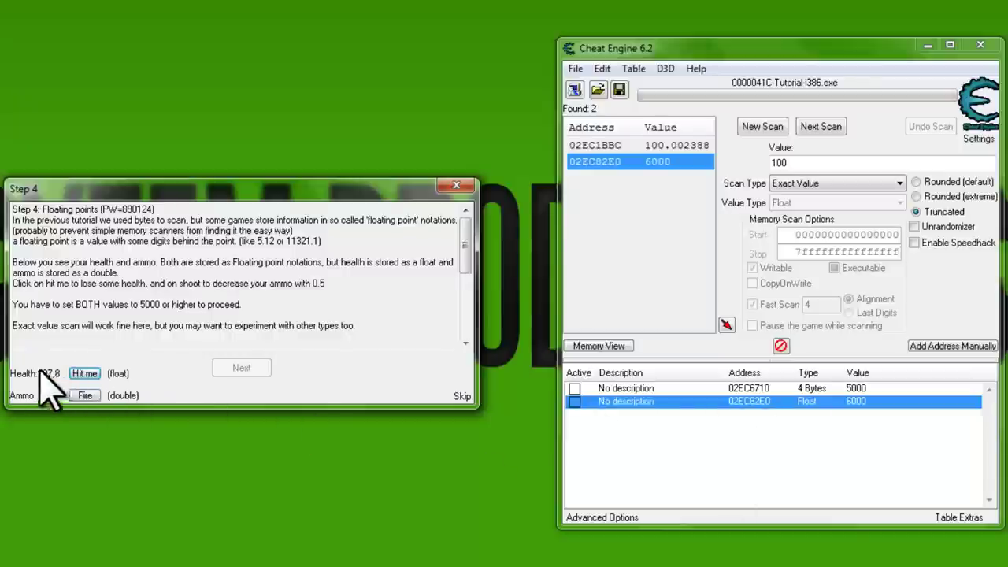
left_click(84, 373)
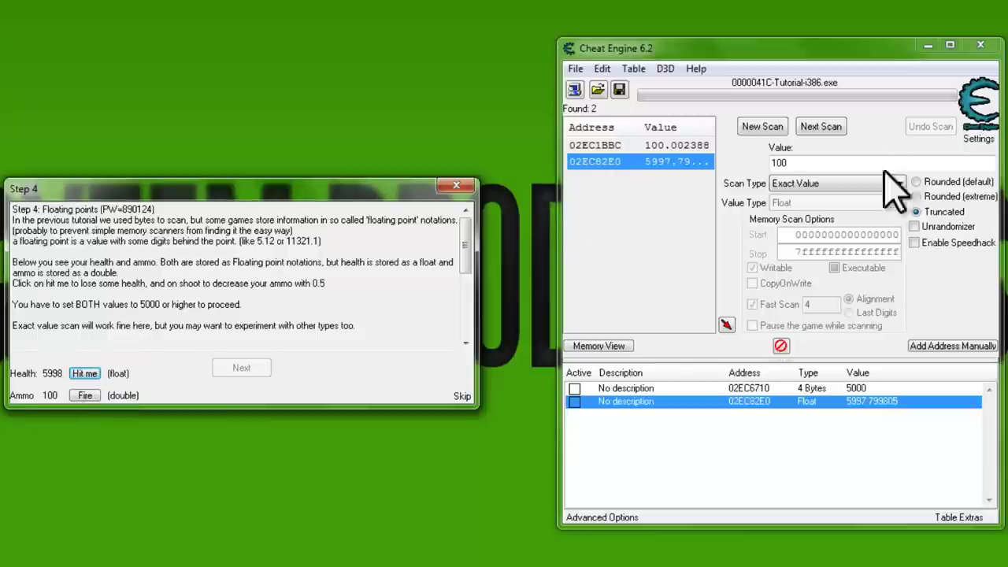
- Start a new search for the ammo and run a first scan for the exact value 100 with value type Double
left_click(760, 128)
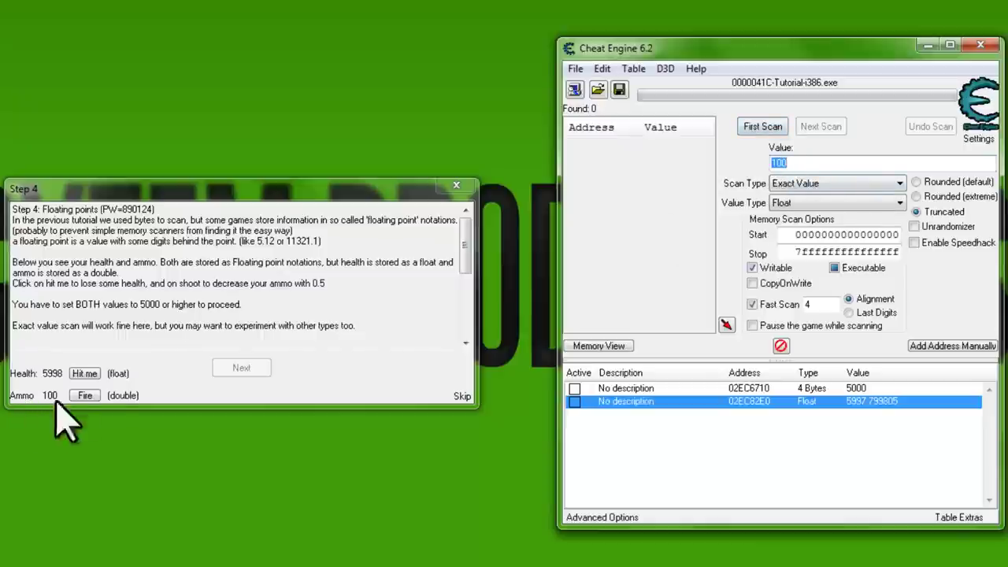
left_click(797, 203)
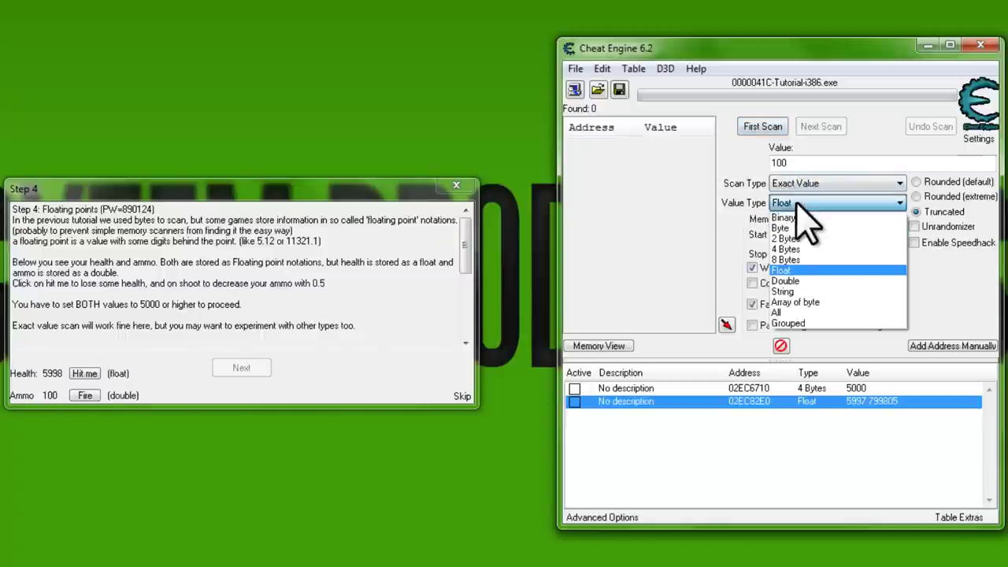
left_click(800, 282)
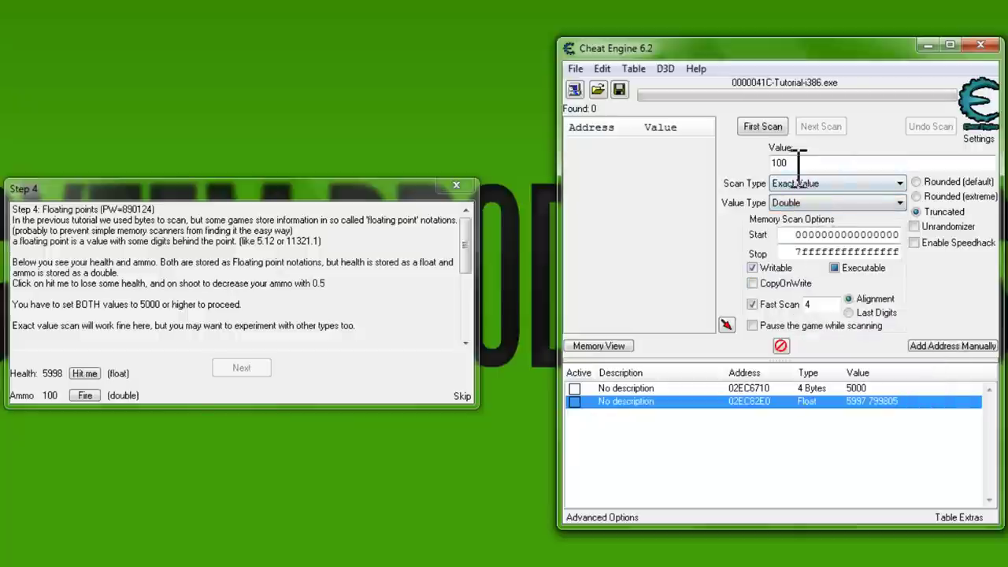
left_click(763, 128)
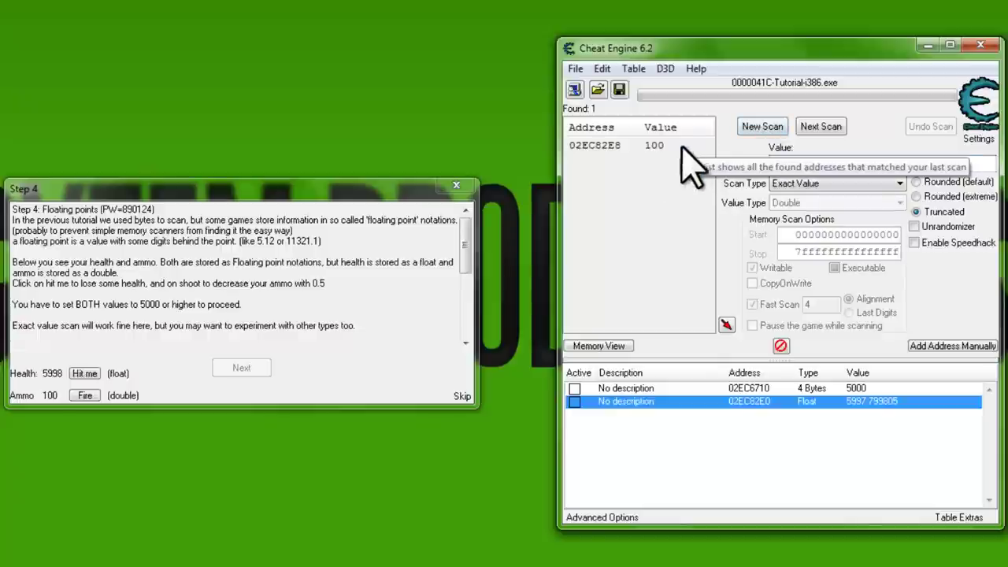
- Fire one shot in the tutorial and add the found double ammo address to the address list
left_click(88, 396)
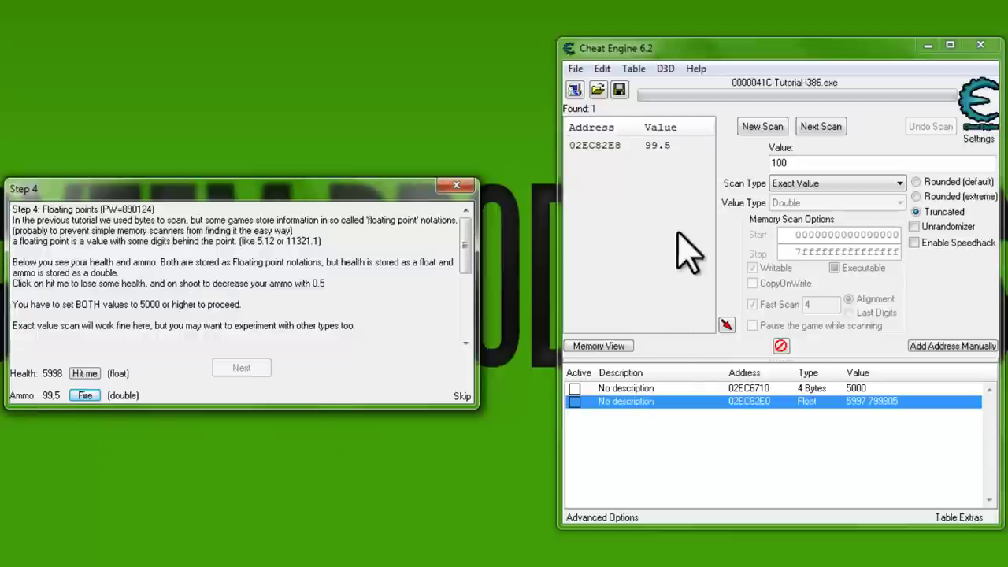
left_click(681, 148)
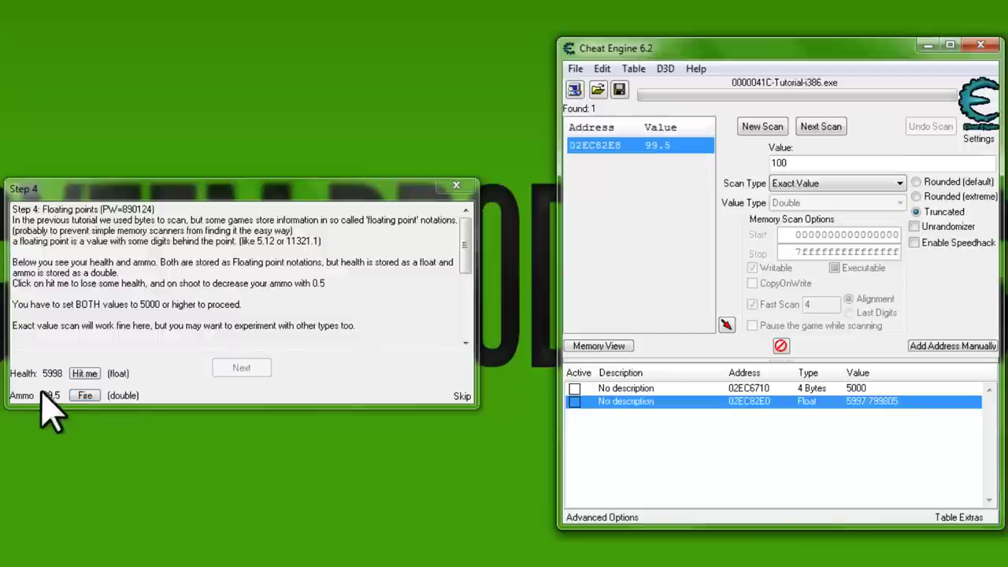
double_click(679, 147)
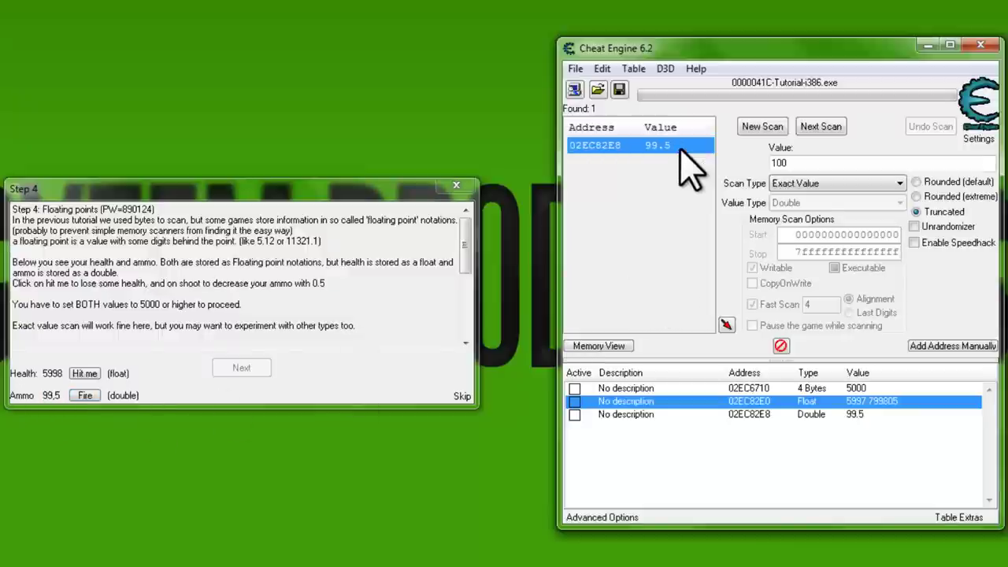
- Set the listed double ammo value to 6000
double_click(864, 414)
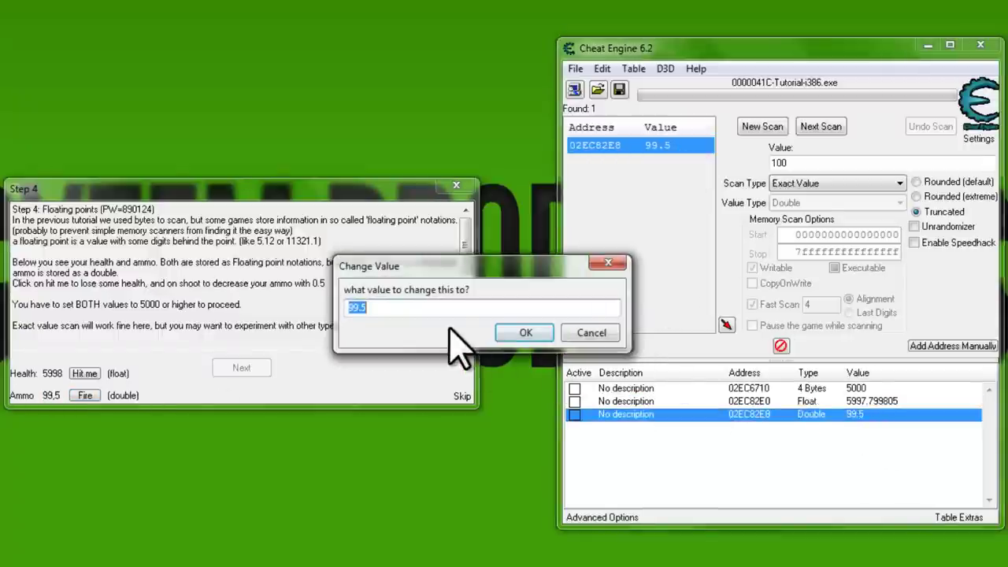
type("6000")
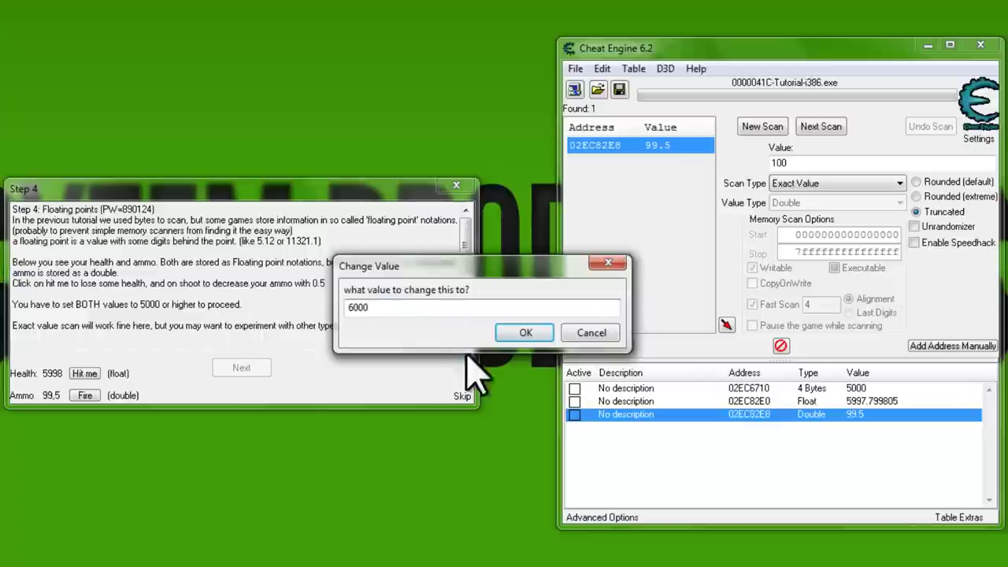
left_click(529, 334)
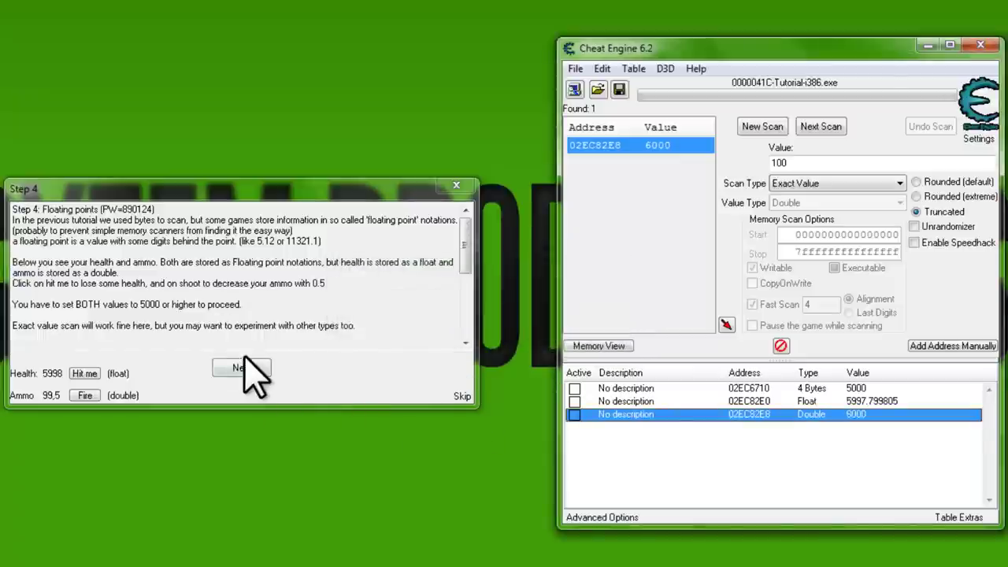